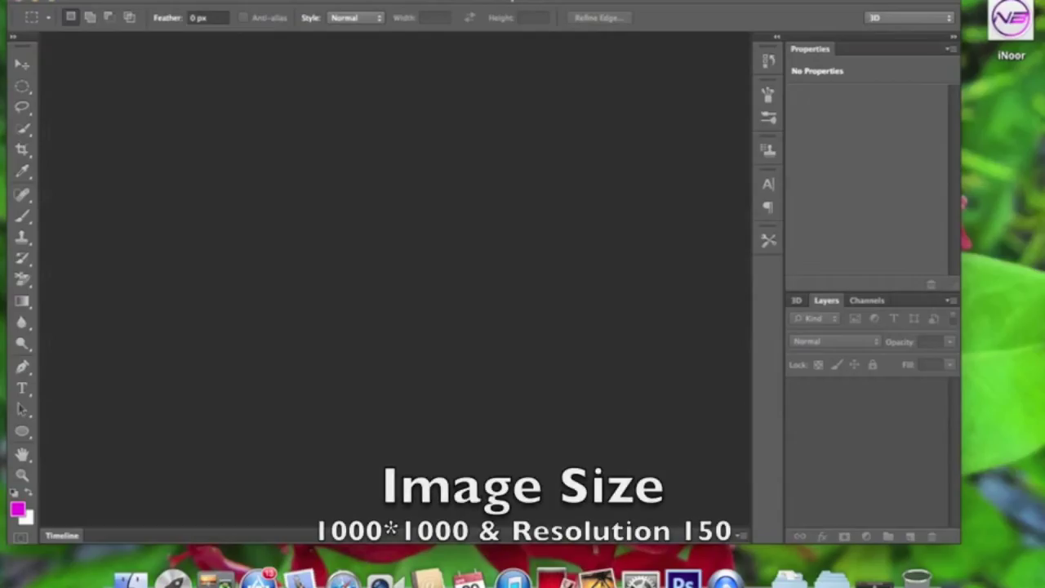
Step: Create a new white 1000 × 1000 px document at 150 pixels/inch
click(139, 4)
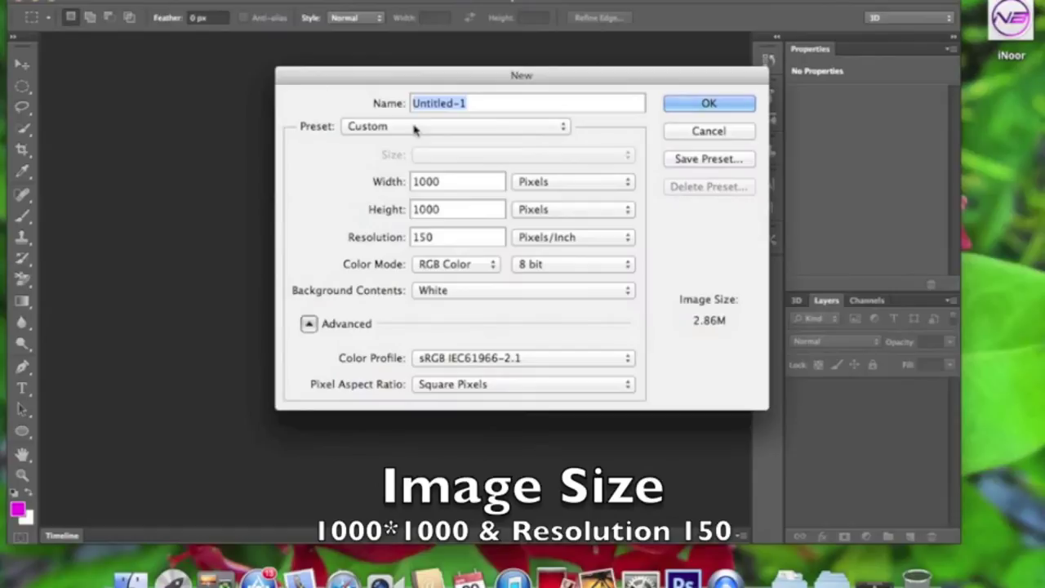
click(682, 104)
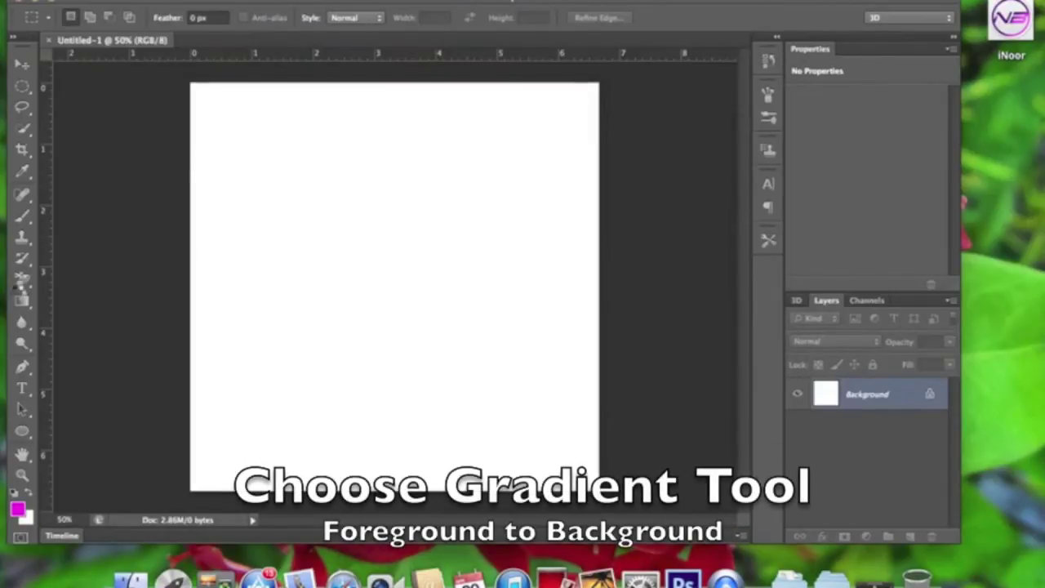
Step: Choose the Gradient tool and load the Foreground to Background preset in the Gradient Editor
click(25, 300)
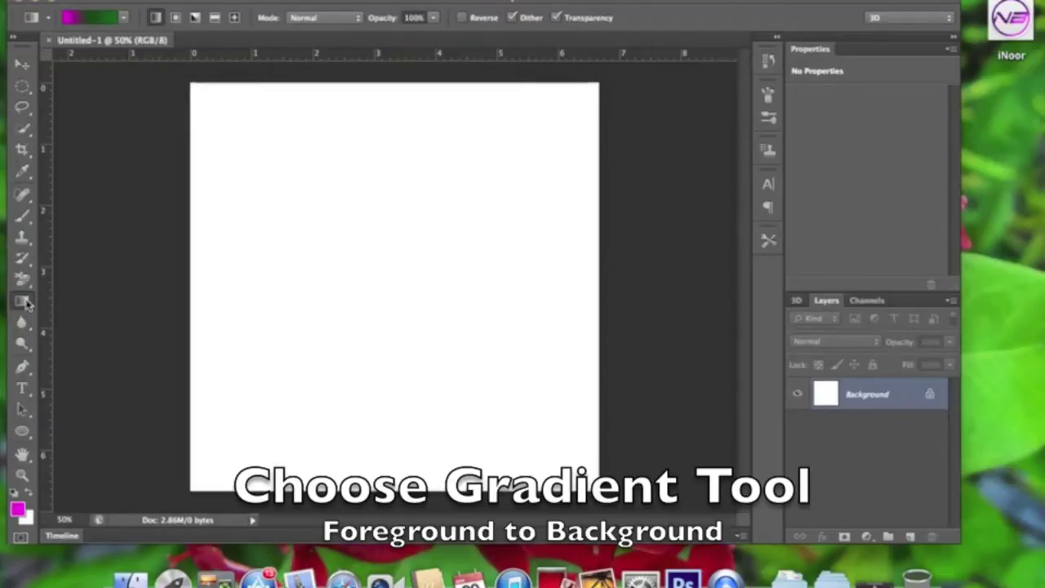
click(82, 18)
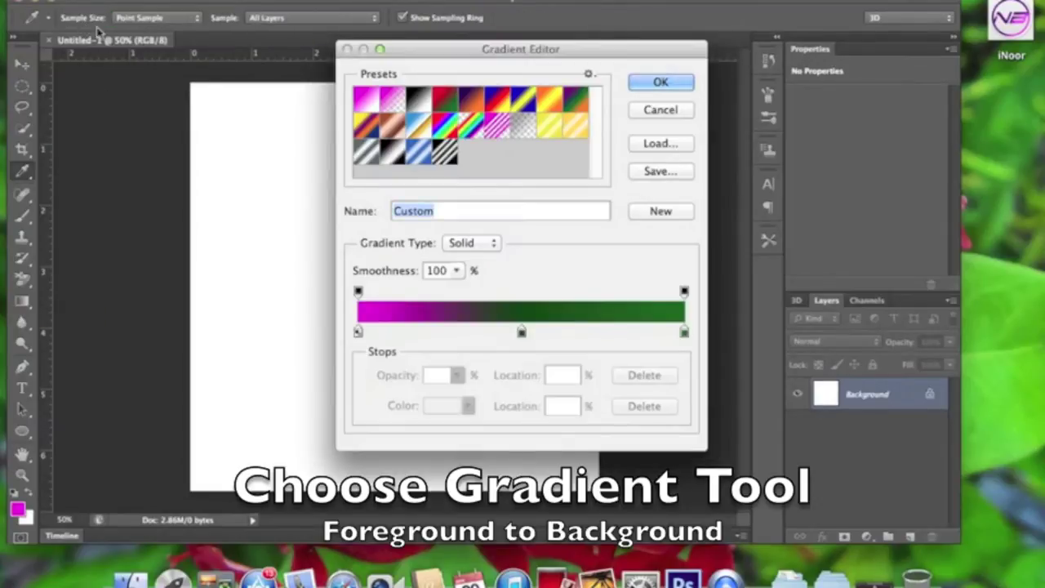
click(365, 100)
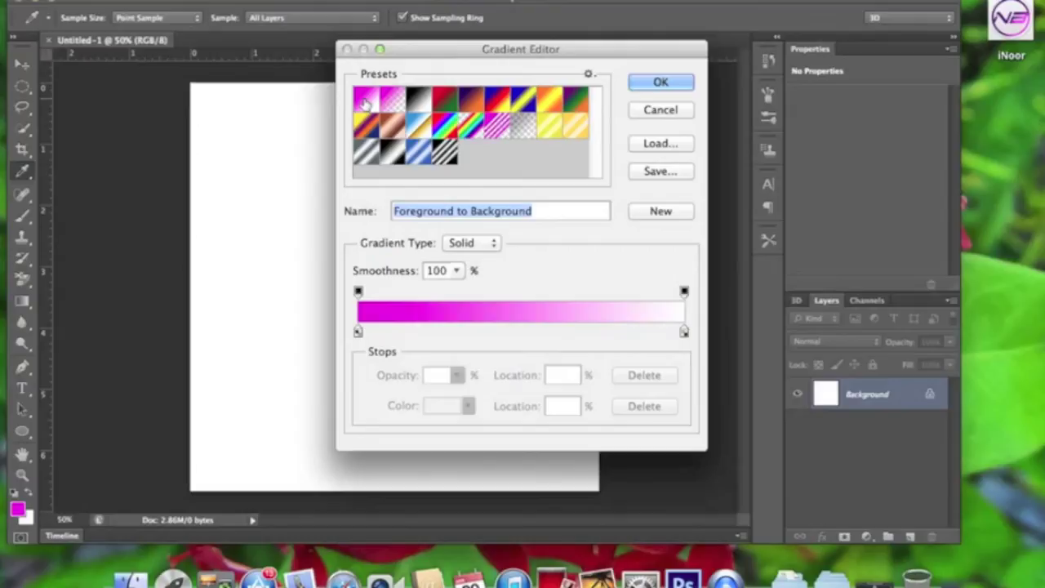
Step: Make the left gradient stop black and add a new colour stop at 50%
click(358, 332)
double_click(357, 332)
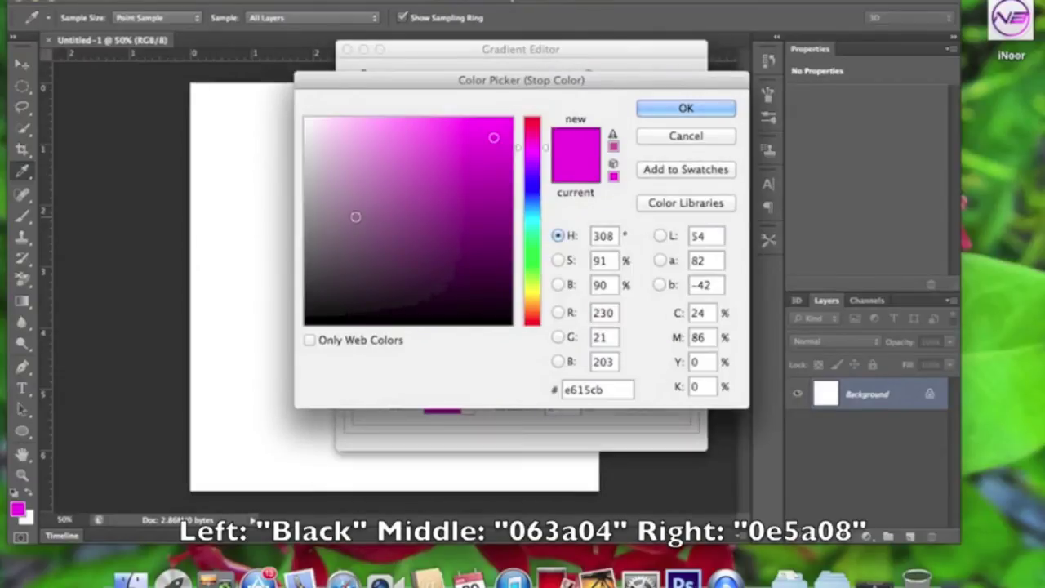
drag(354, 217, 294, 334)
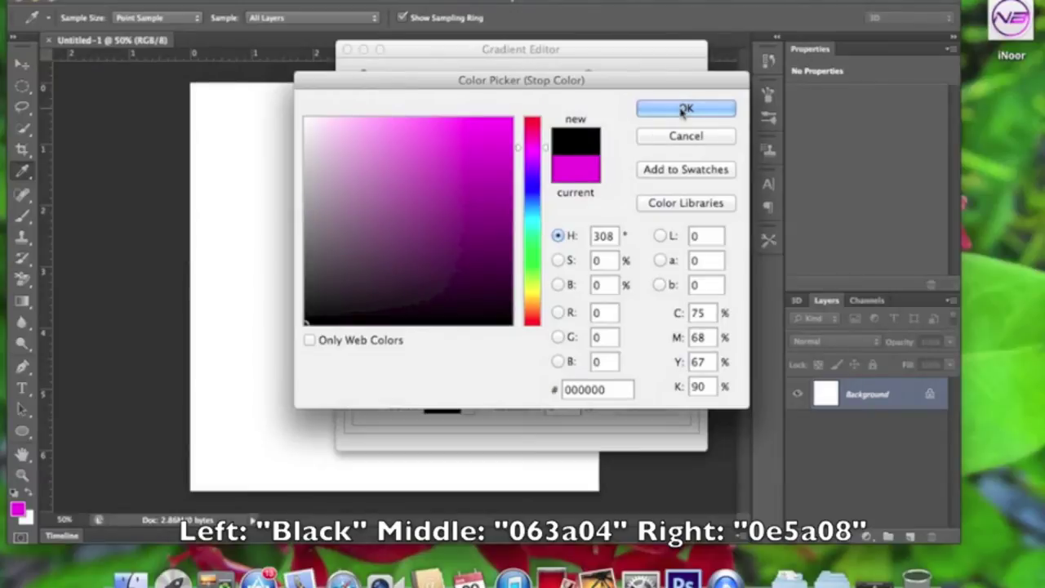
click(684, 109)
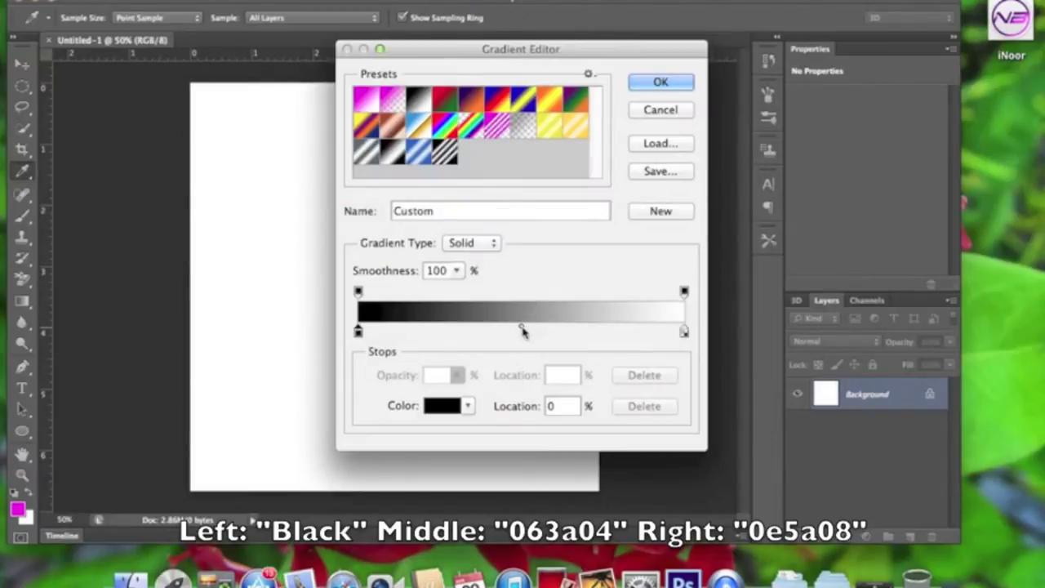
click(522, 328)
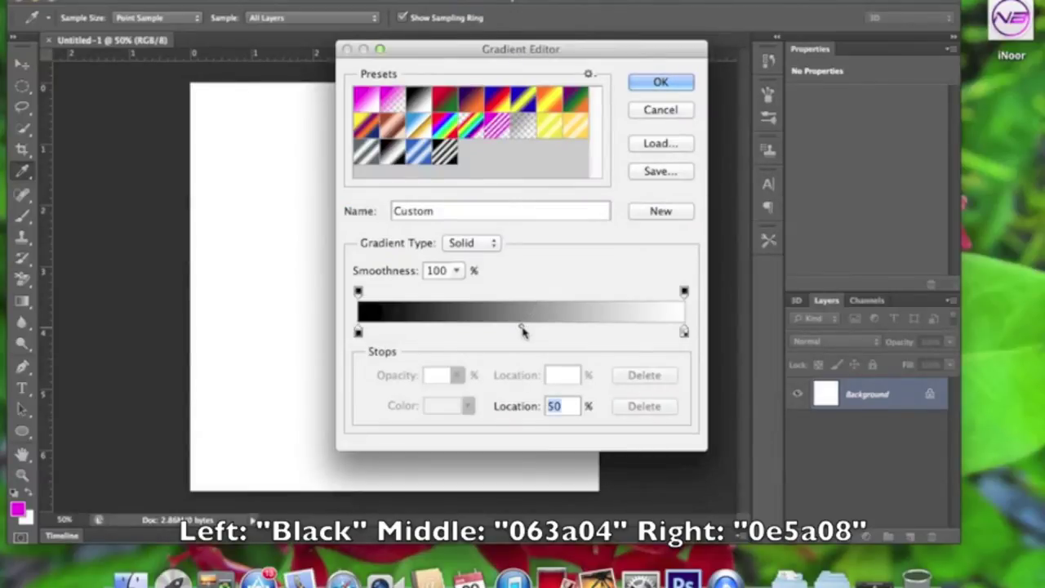
click(523, 330)
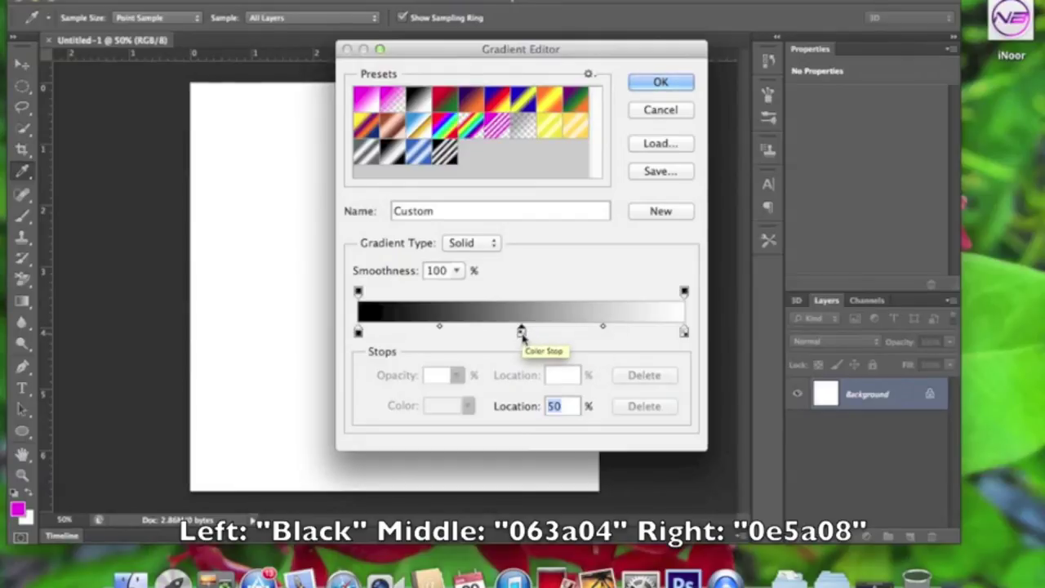
Step: Set the middle gradient stop to dark green 063a04
double_click(521, 331)
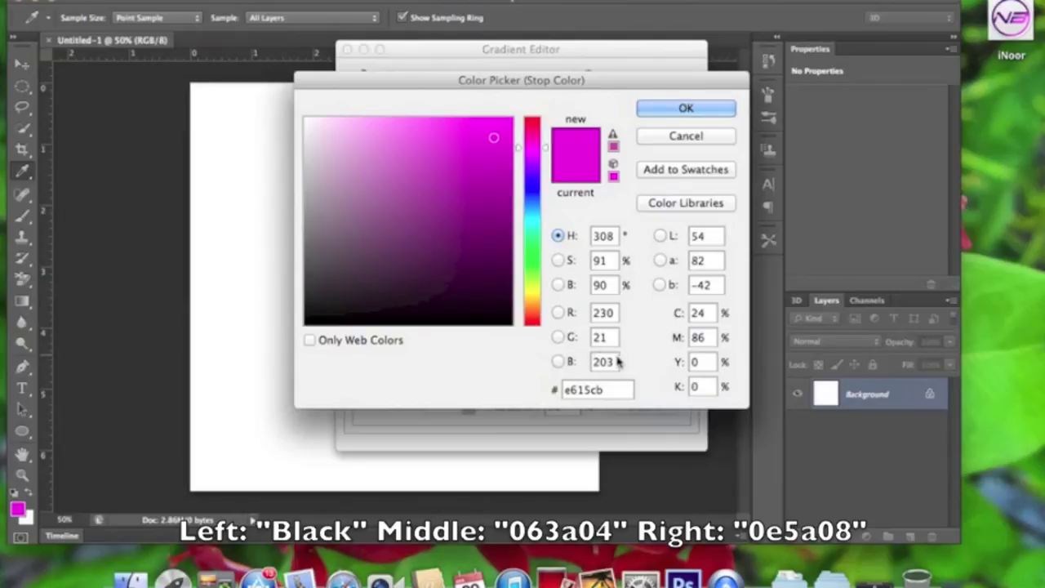
drag(593, 390, 535, 390)
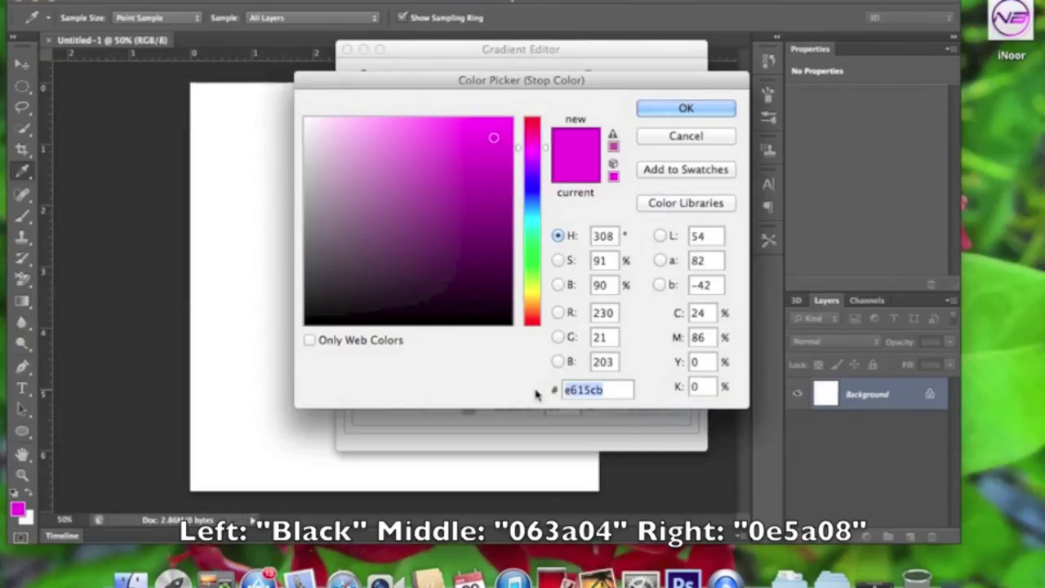
text(0)
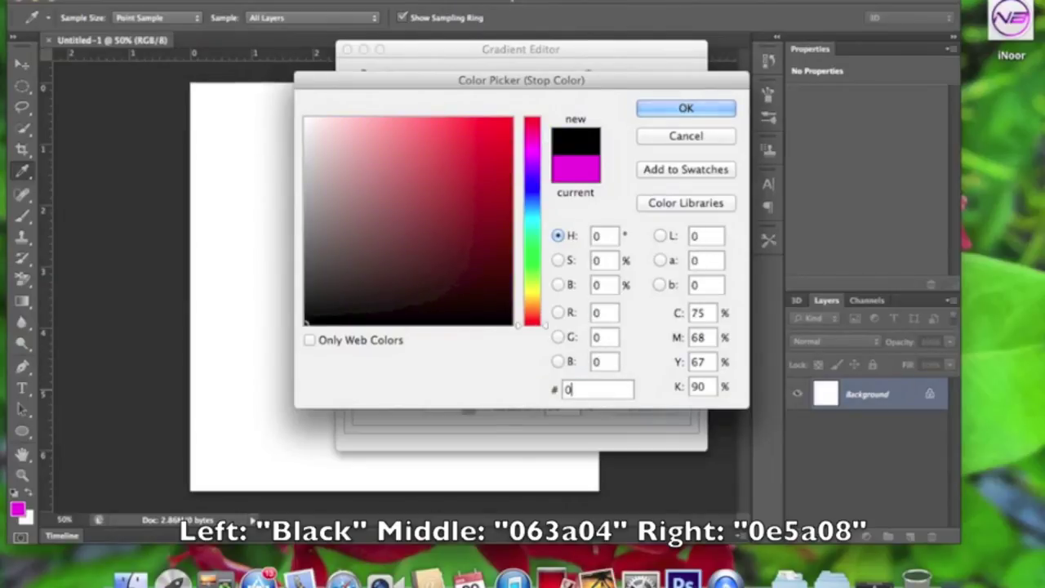
text(63)
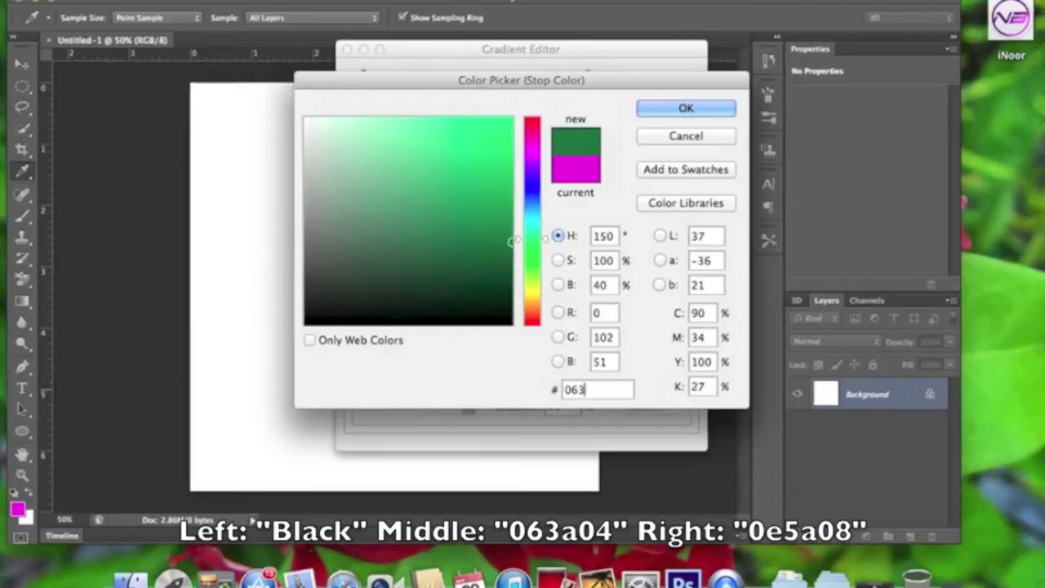
text(a0)
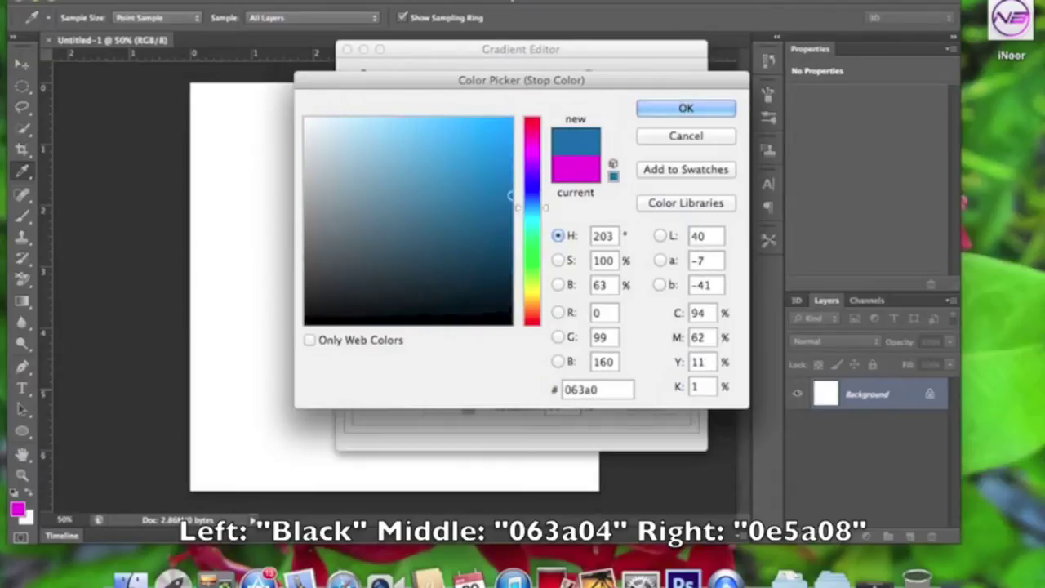
text(4)
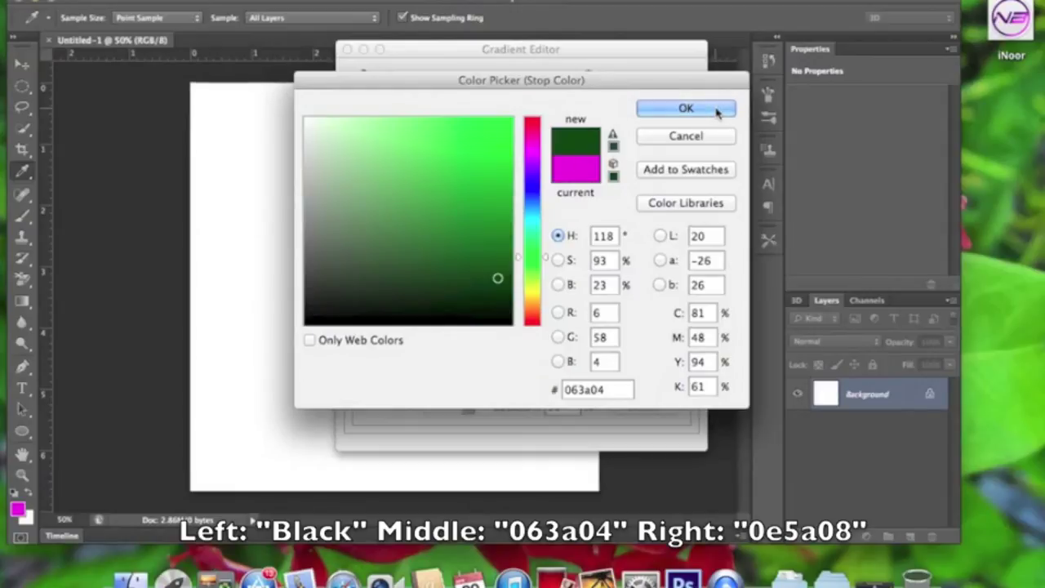
click(716, 111)
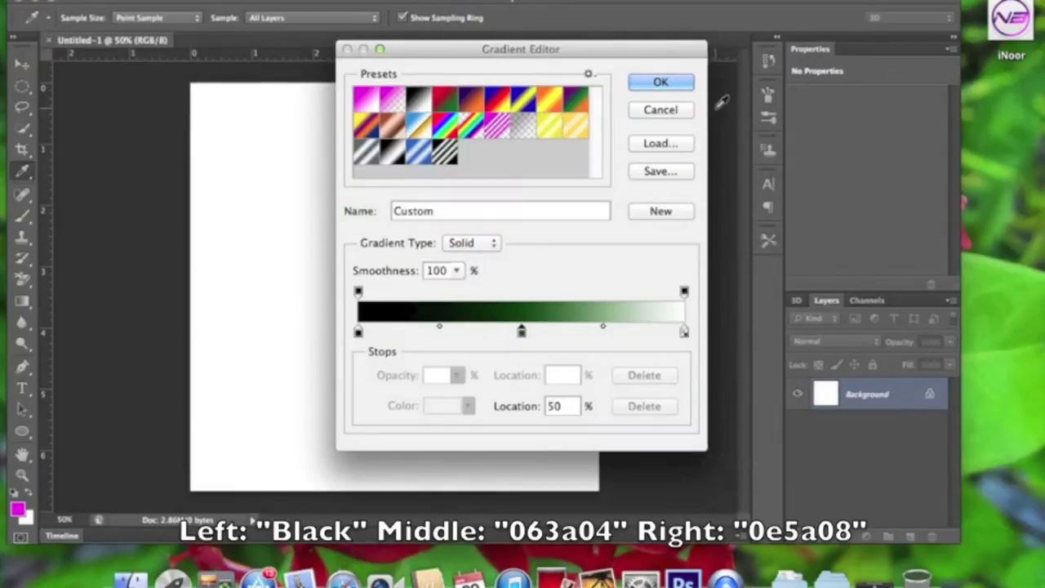
Step: Set the right gradient stop to green 0e5a08
double_click(684, 331)
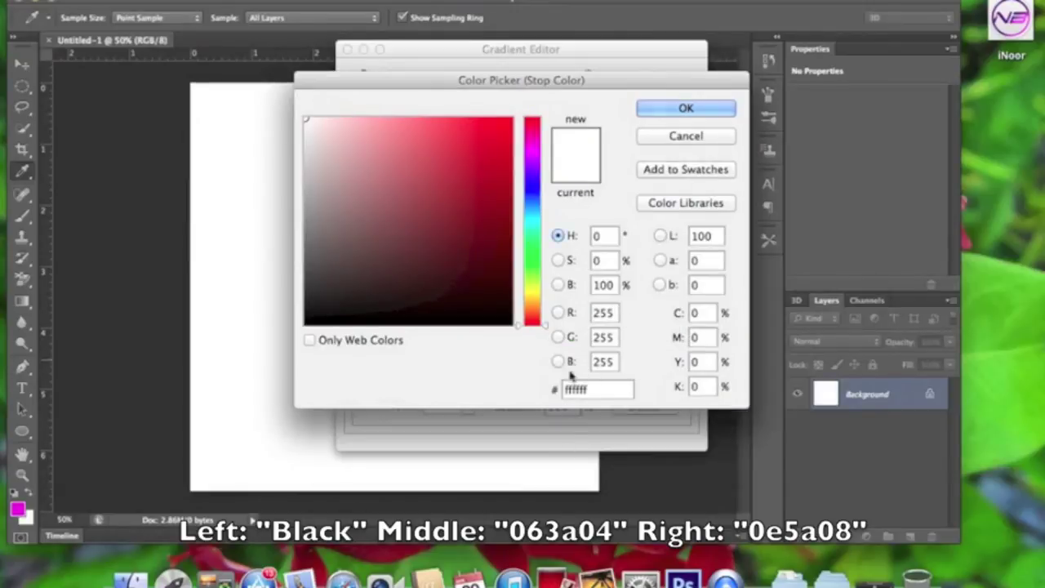
text(0)
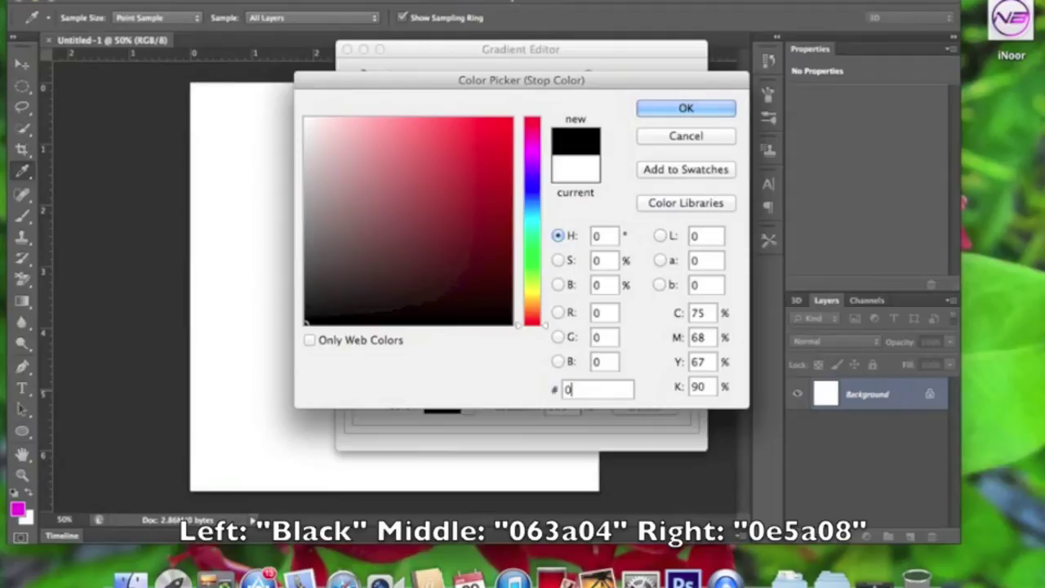
text(e5a08)
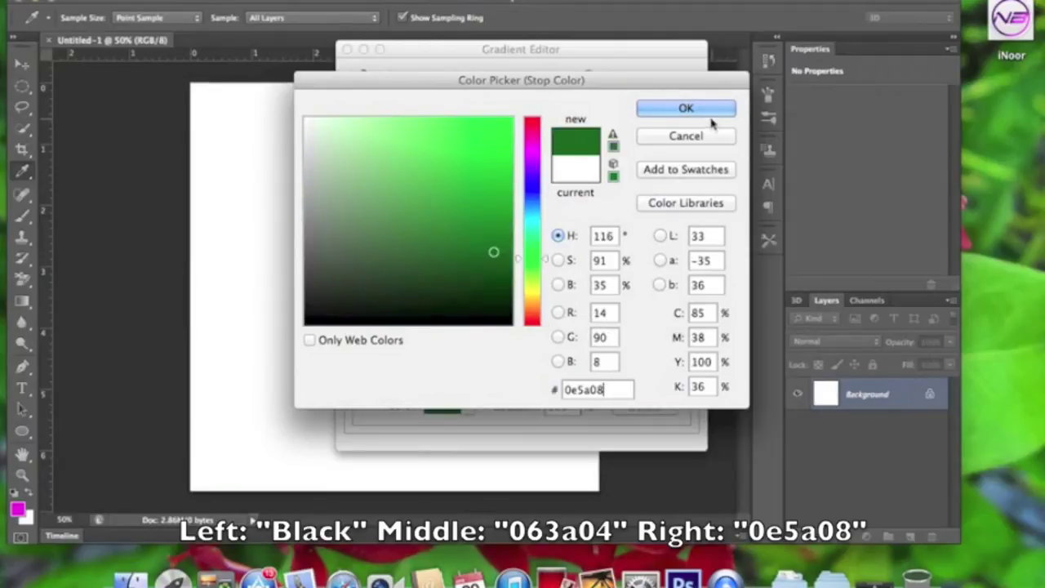
click(692, 108)
Step: Draw the black-to-green gradient top to bottom and apply a Sandstone Texturizer (100% scaling, relief 2)
click(661, 82)
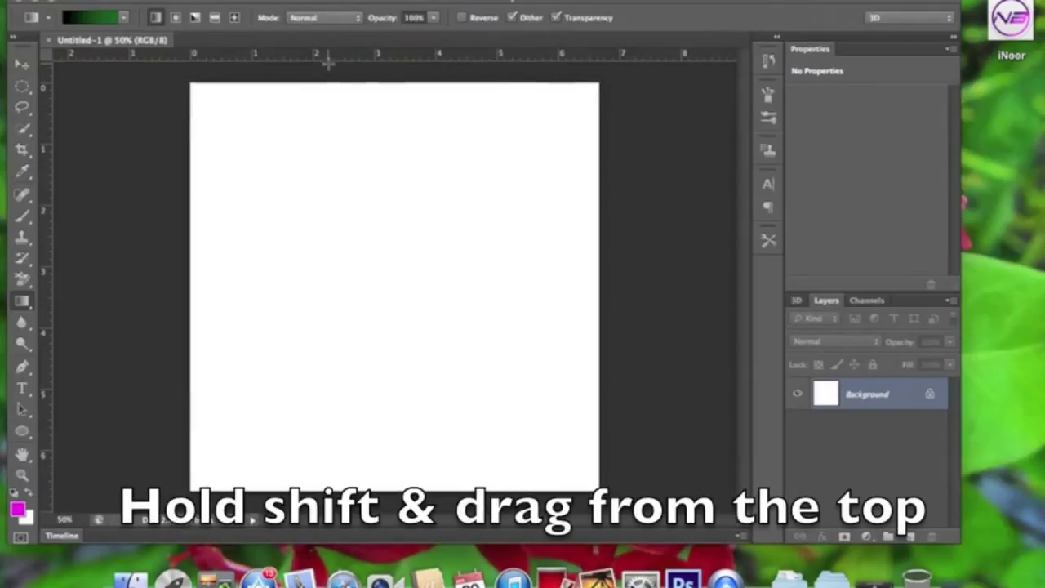
drag(393, 74, 379, 508)
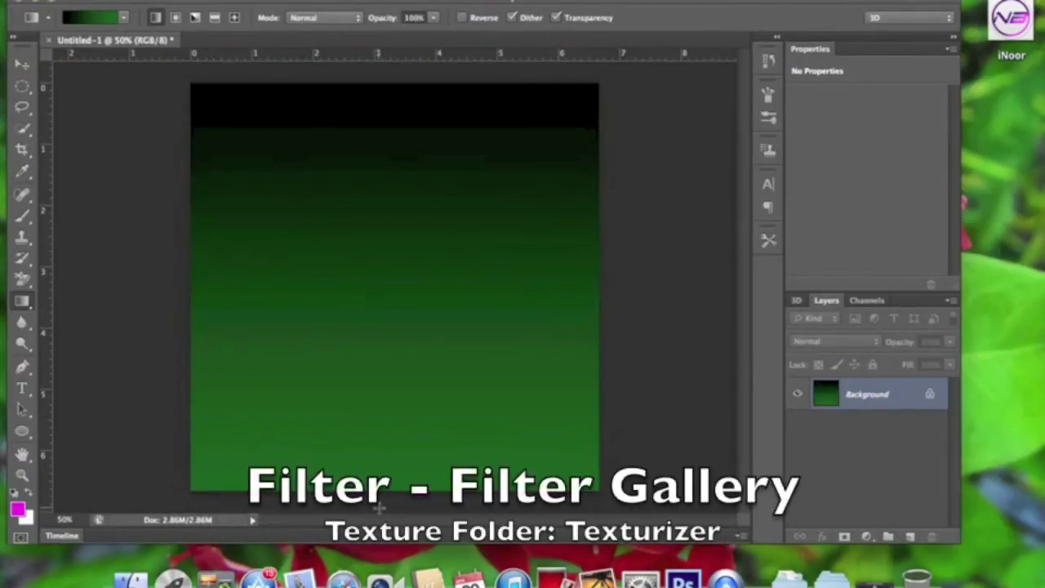
click(412, 2)
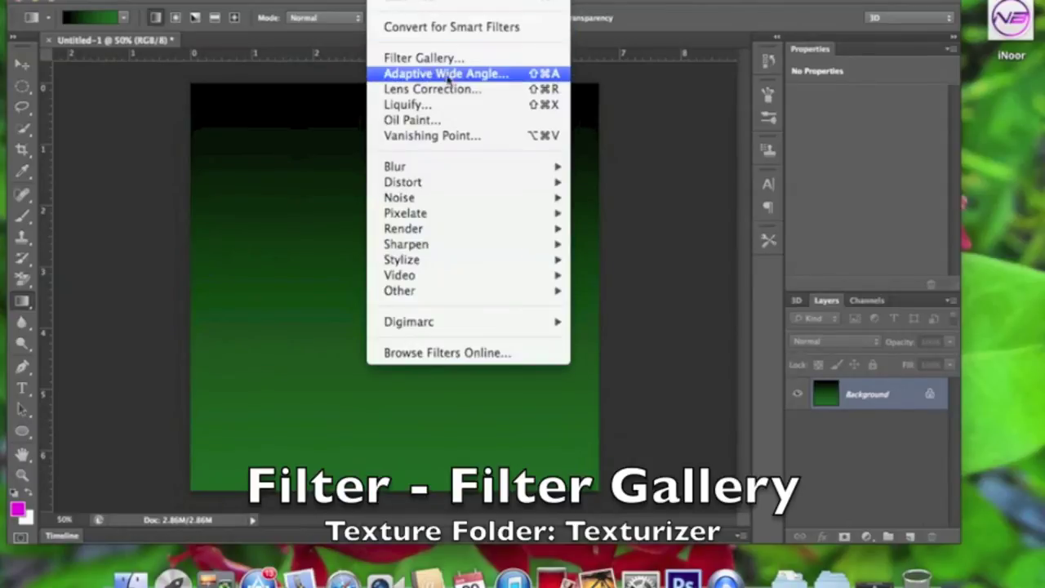
click(488, 61)
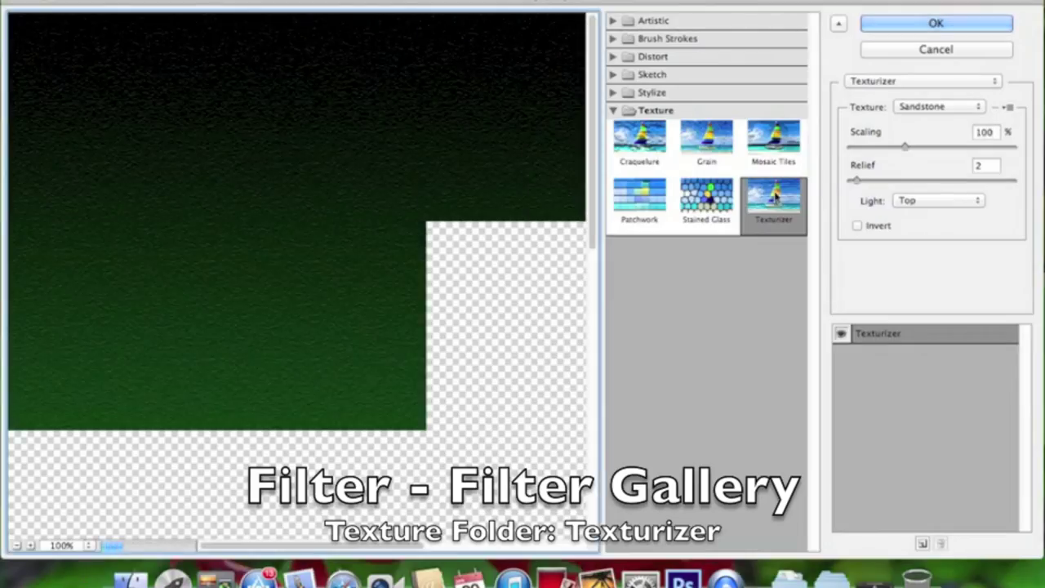
click(971, 31)
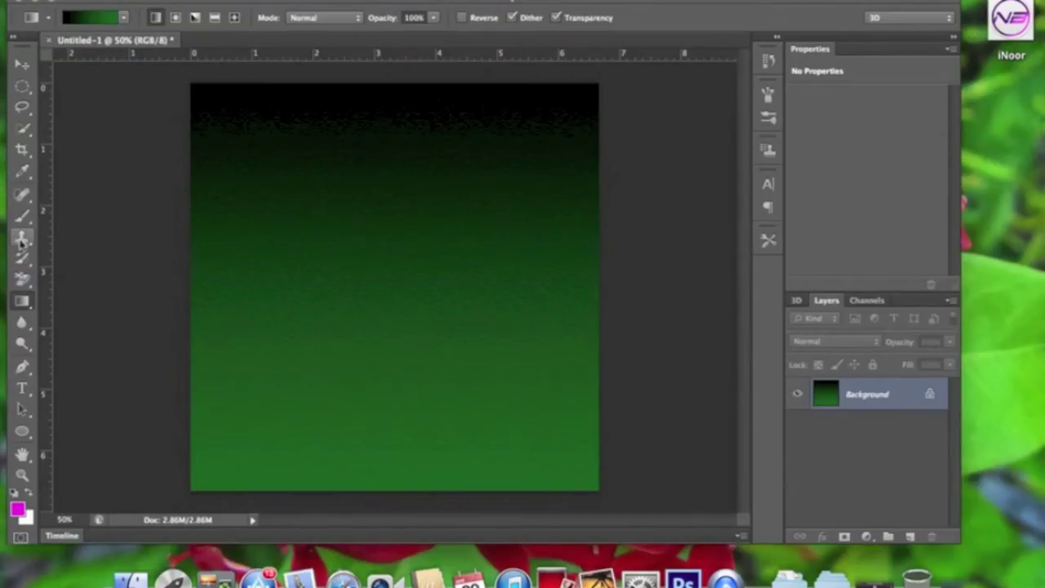
Step: Soften the gradient's upper half with a large Blur brush, then add Layer 1
click(22, 323)
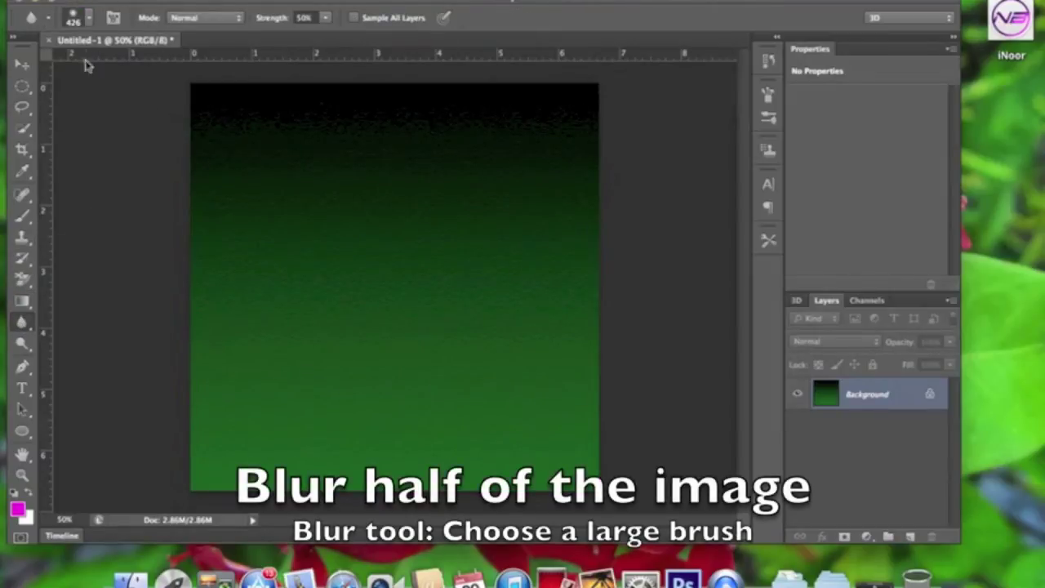
click(92, 21)
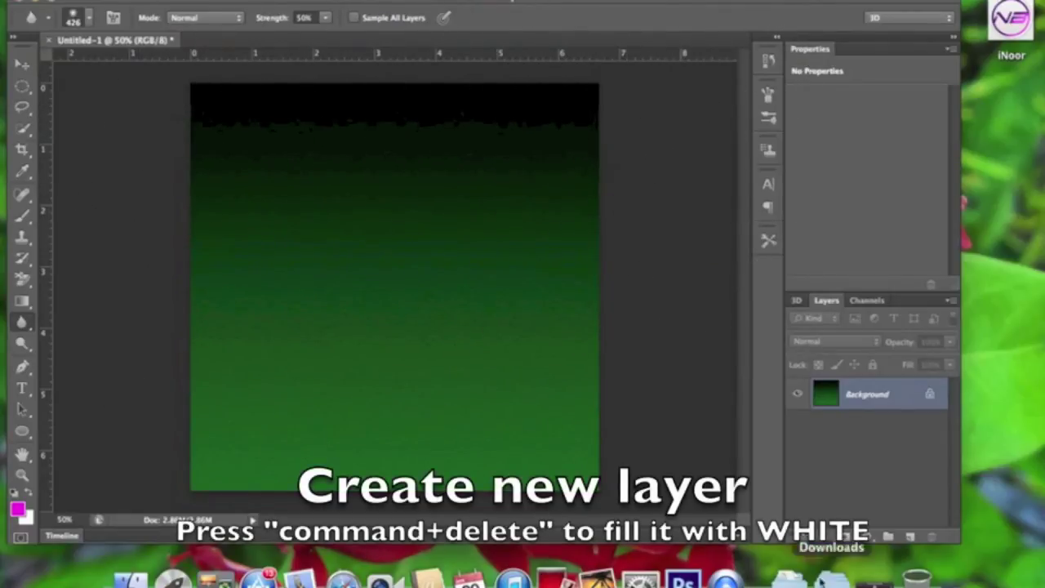
click(909, 536)
Step: Fill Layer 1 white, add Layer 2, and marquee a full-width band across the middle
key(super+BackSpace)
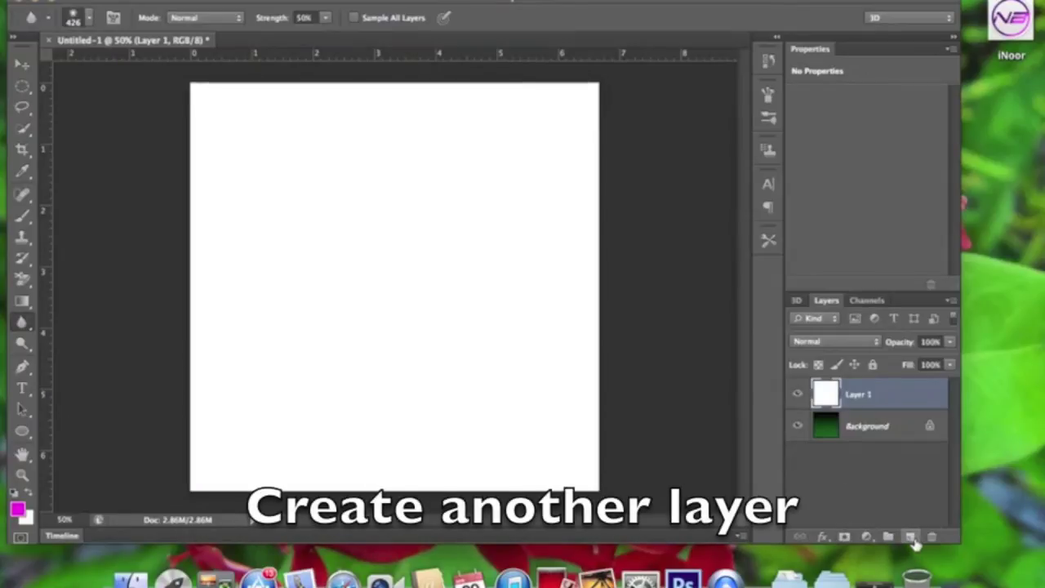
key(super+shift+alt+n)
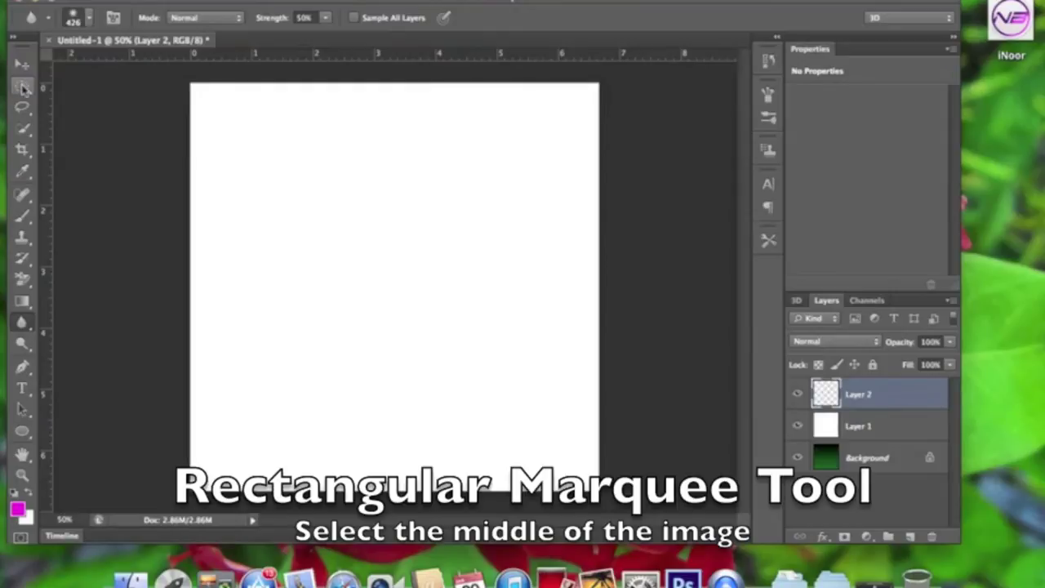
click(23, 89)
drag(23, 88, 106, 81)
drag(177, 211, 639, 343)
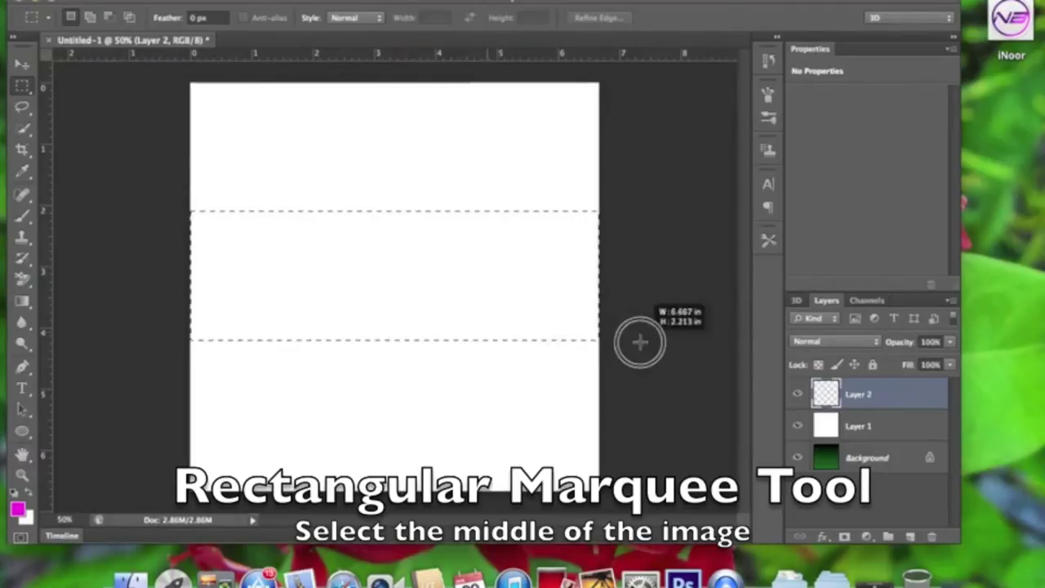
drag(639, 343, 672, 362)
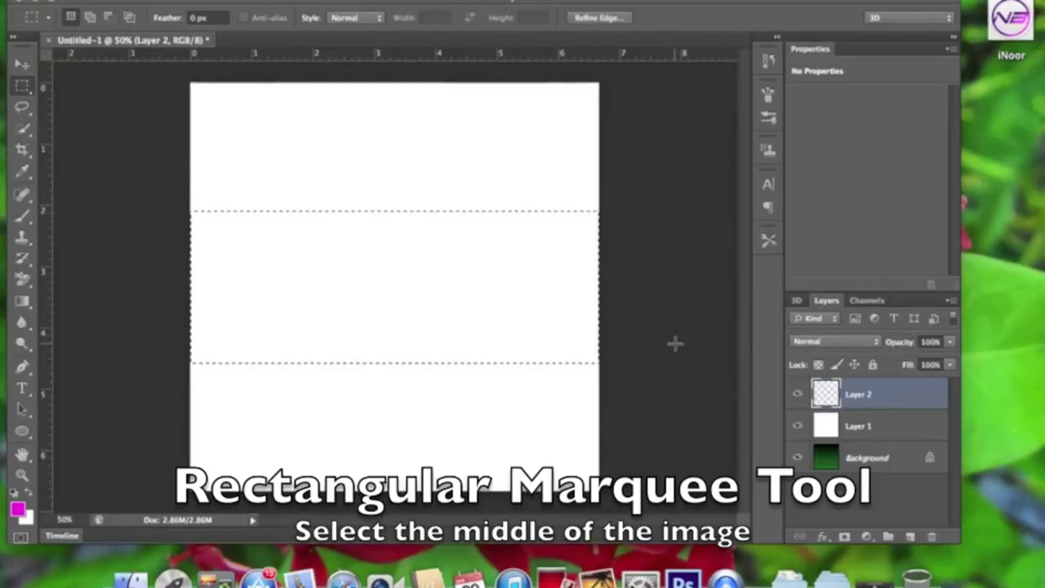
Step: Fill the middle band on Layer 2 with purple 6713a8, then select all
click(17, 510)
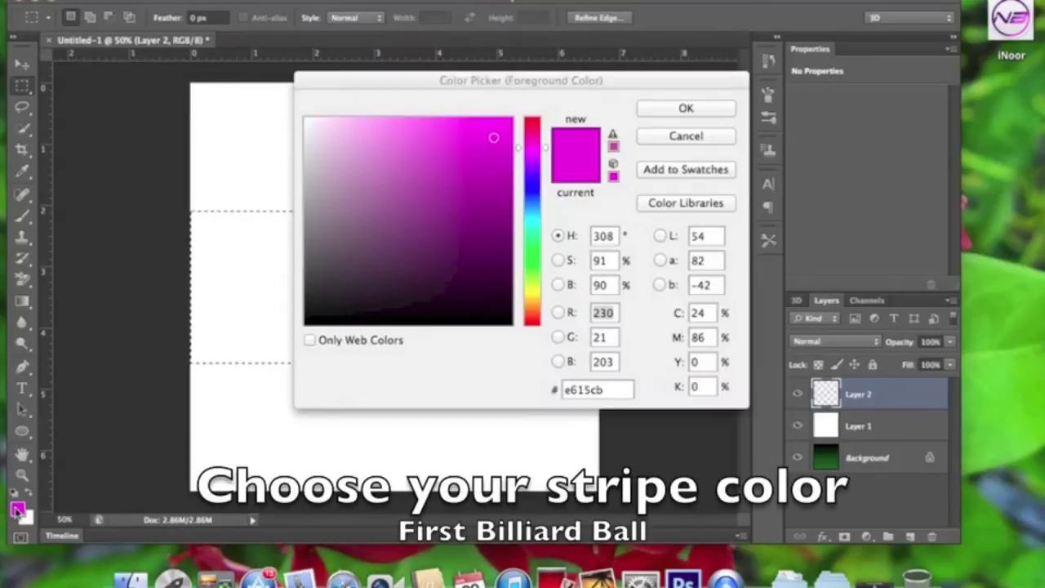
click(539, 168)
drag(513, 178, 496, 169)
click(488, 188)
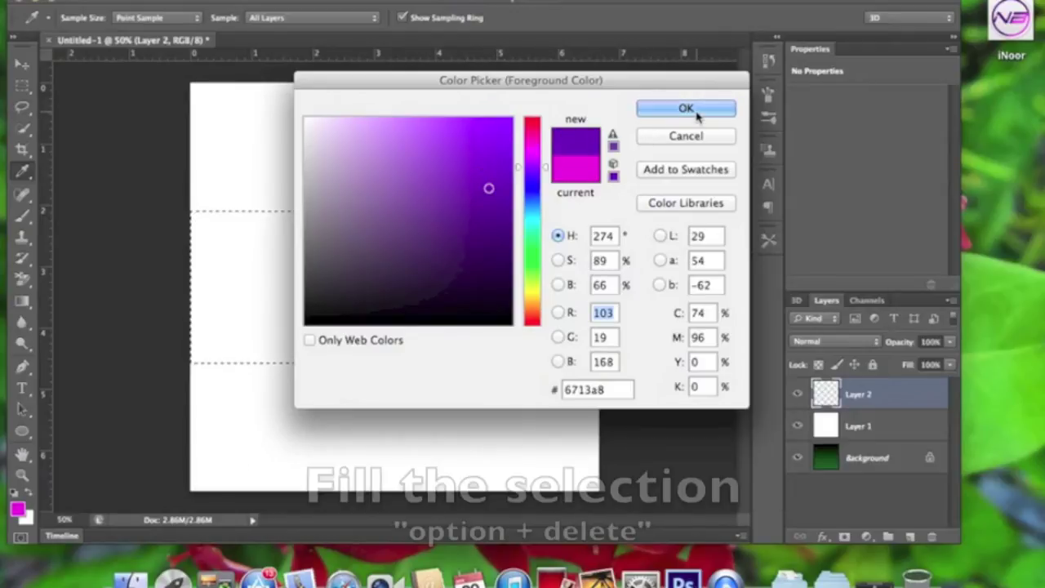
click(685, 108)
key(alt+BackSpace)
key(super+a)
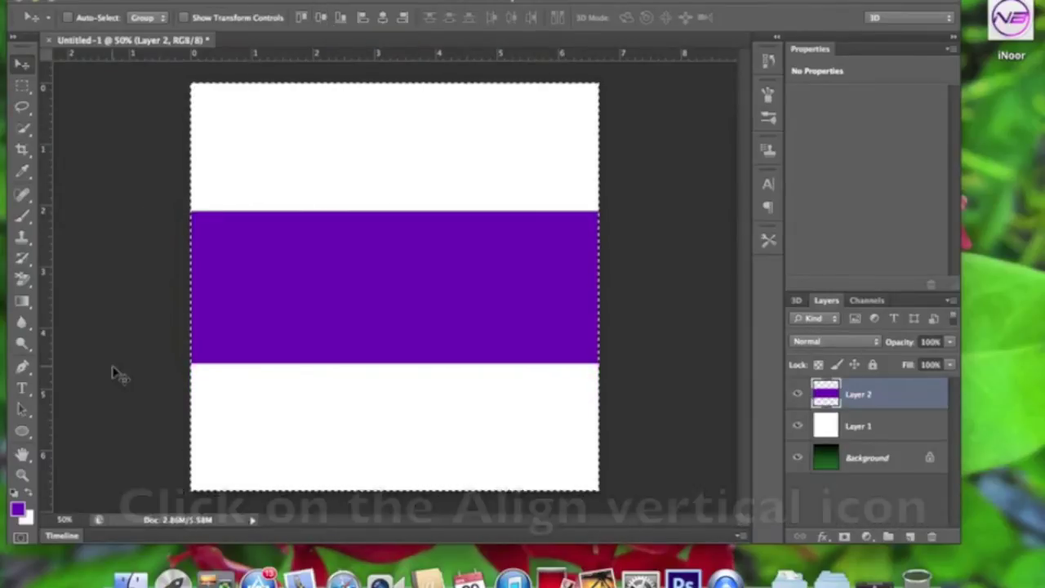
Step: Add Layer 3 and fill an elliptical circle selection with white
key(super+d)
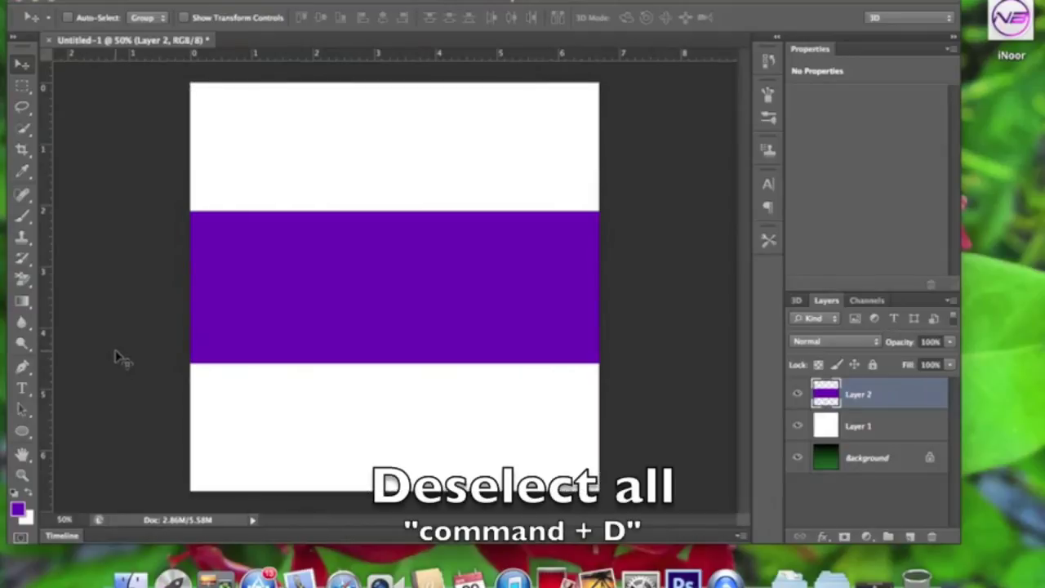
click(911, 536)
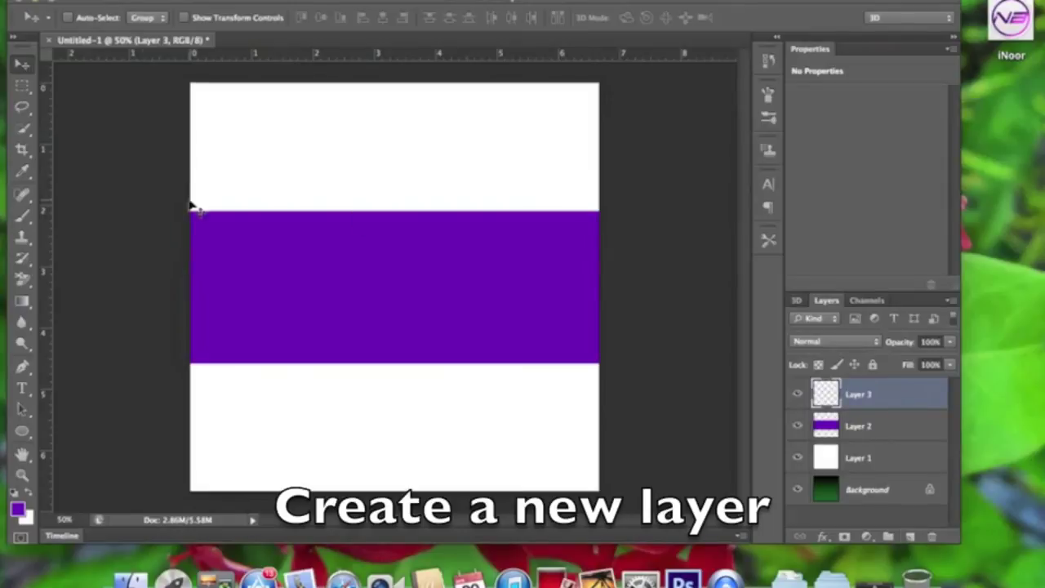
click(22, 85)
click(72, 97)
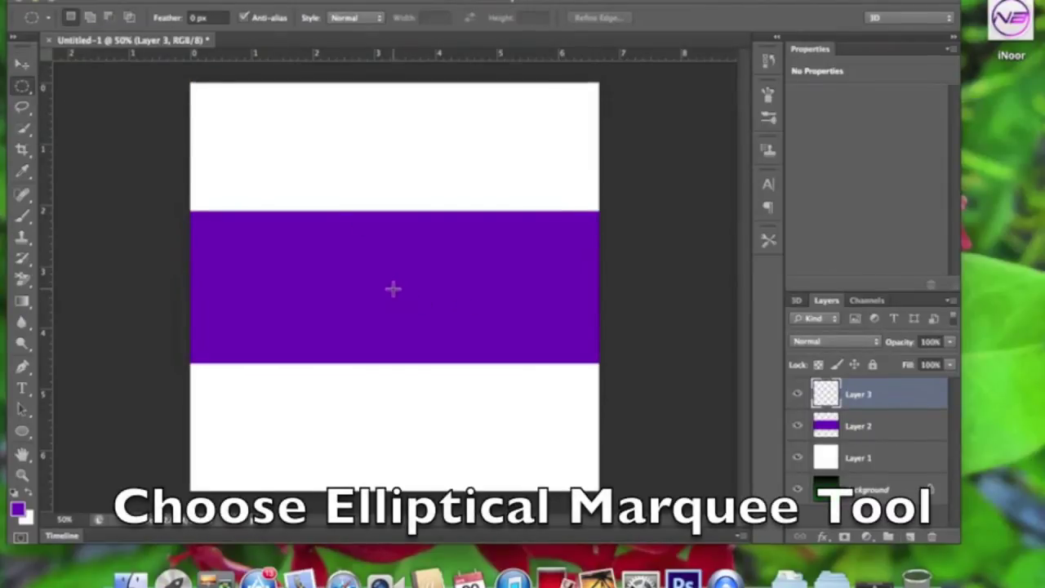
drag(393, 288, 554, 218)
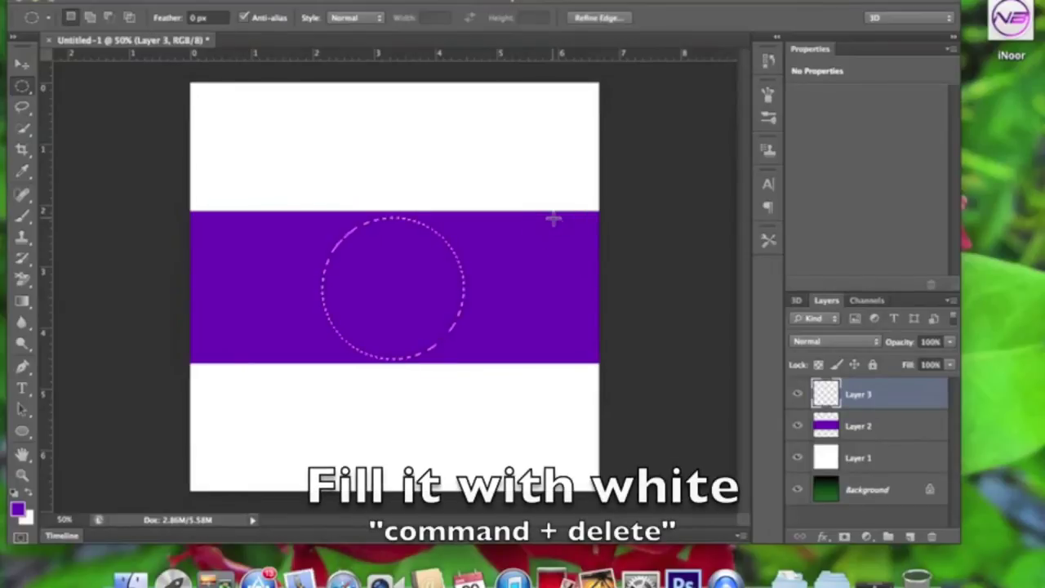
key(super+BackSpace)
Step: Centre the white circle horizontally and vertically on the canvas, then deselect
key(super+a)
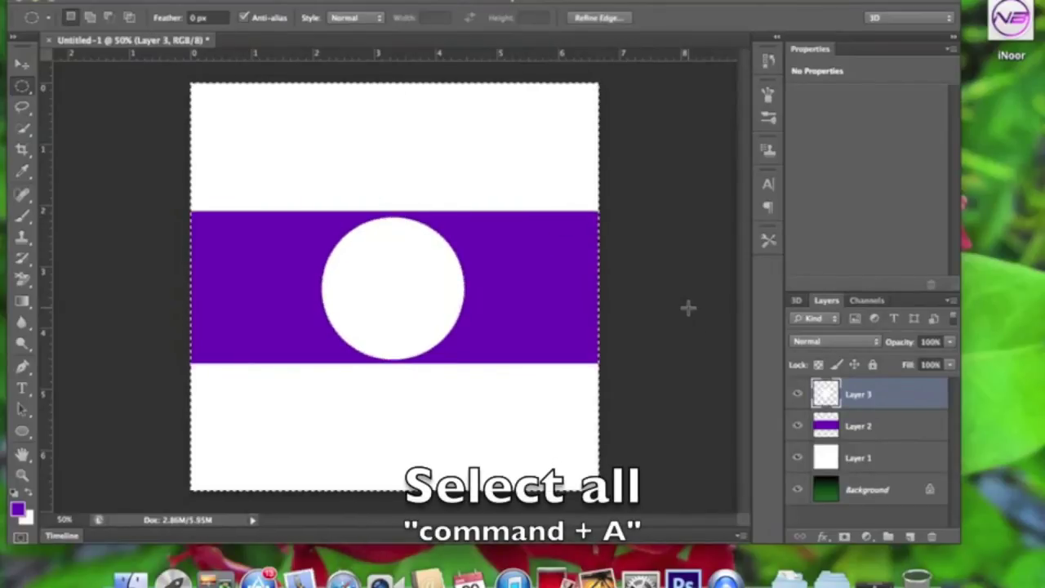
click(22, 64)
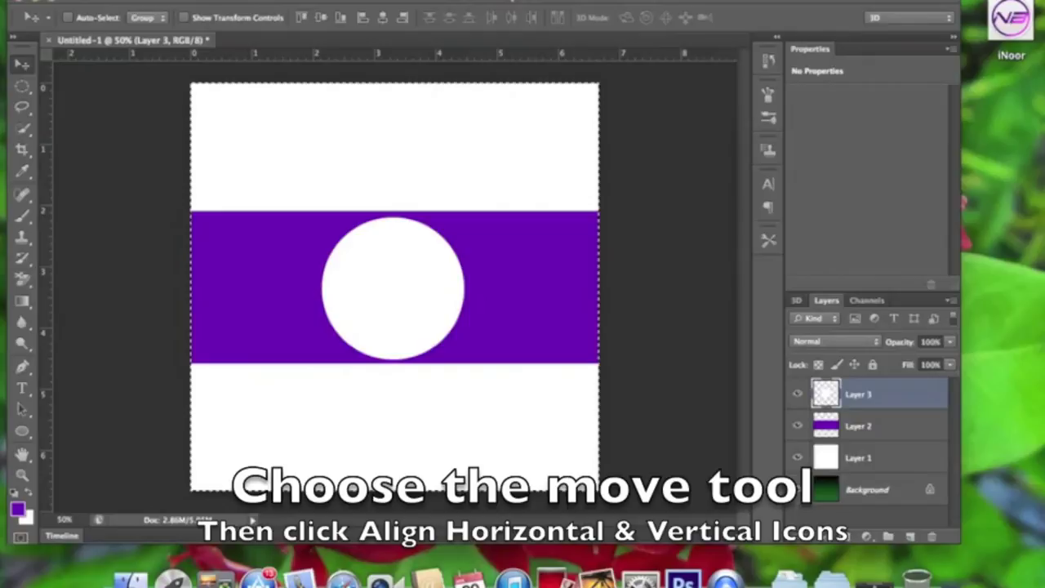
click(383, 18)
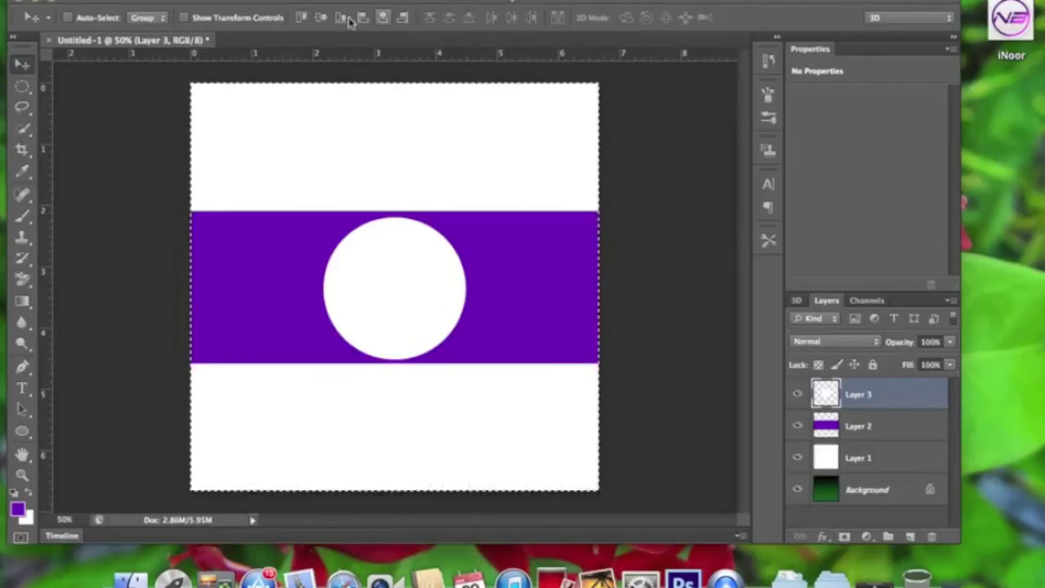
click(322, 17)
key(super+d)
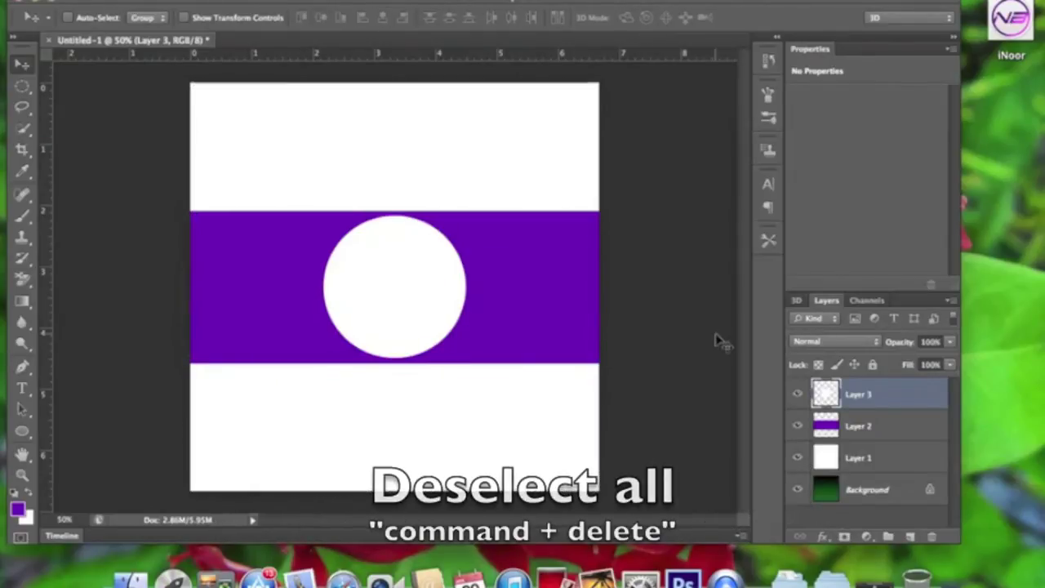
Step: Add a black Arial Bold 105 pt '20' centred in the white circle
click(23, 392)
click(387, 277)
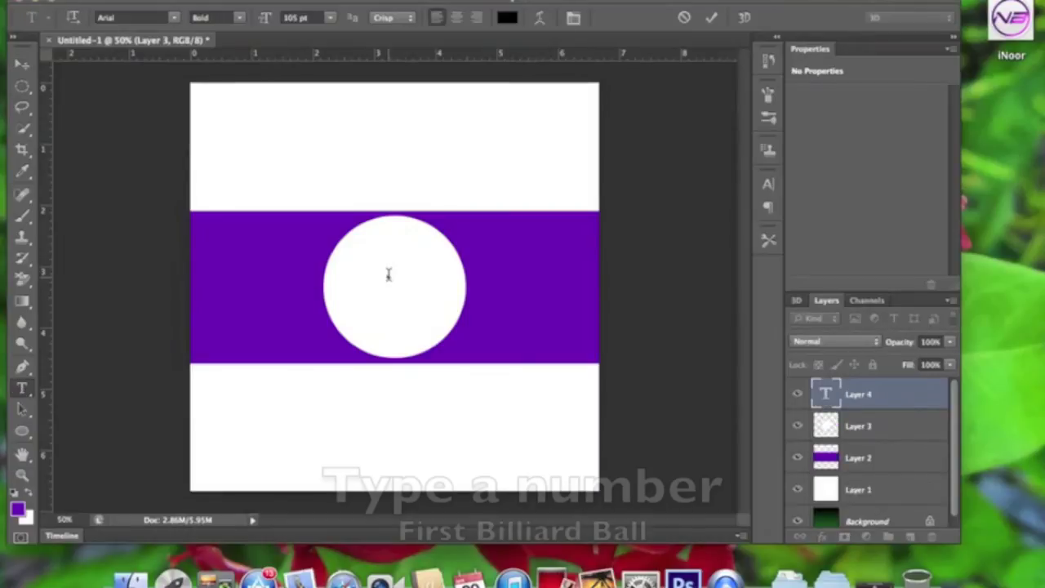
click(769, 187)
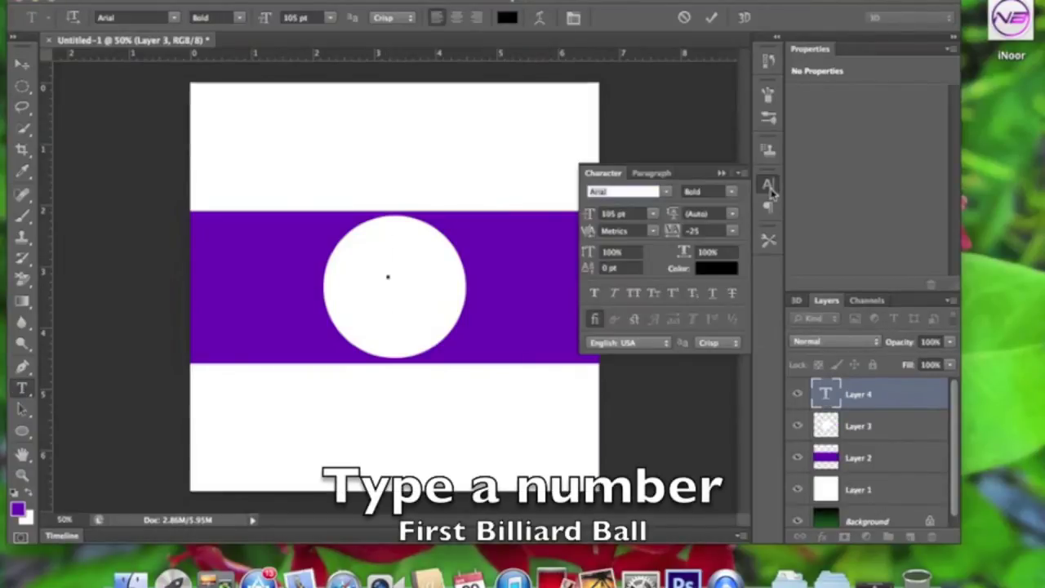
text(20)
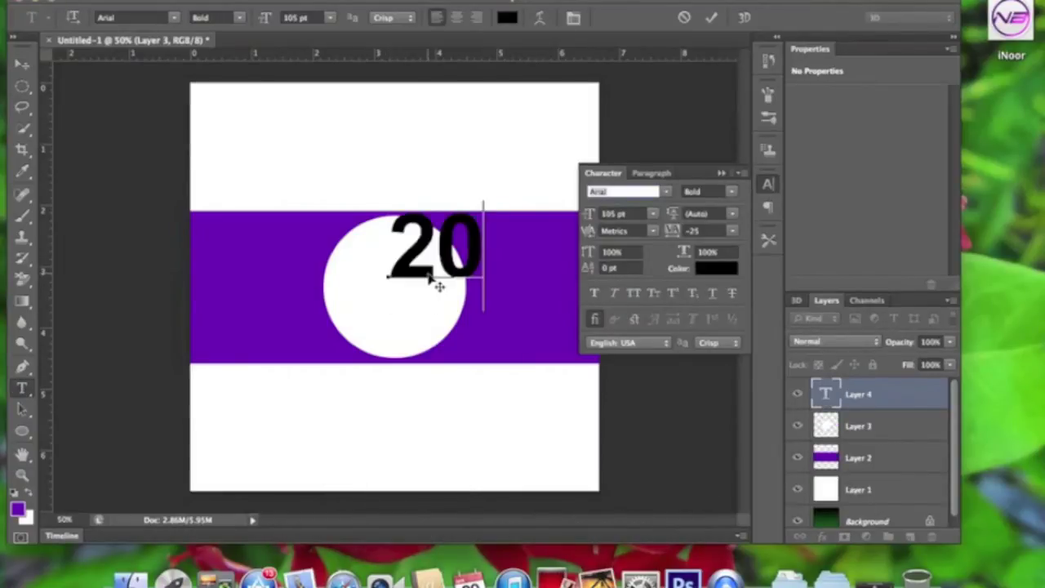
drag(435, 157, 399, 197)
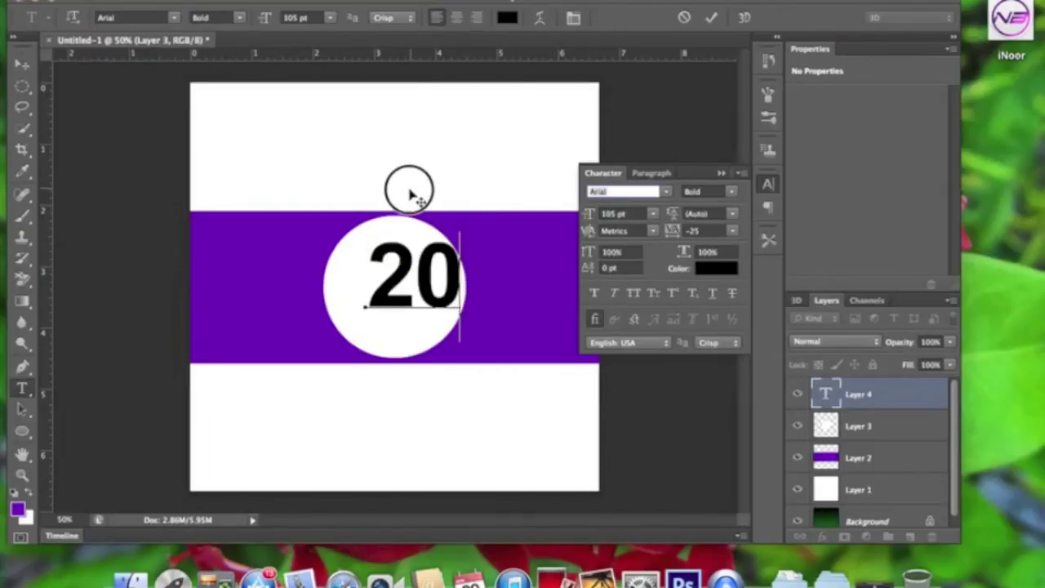
click(771, 185)
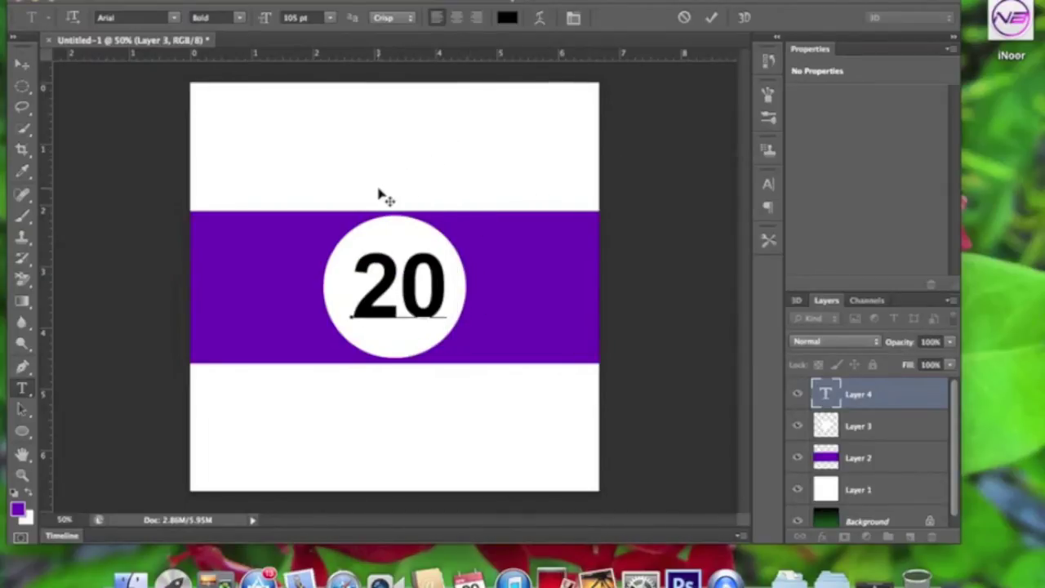
click(22, 67)
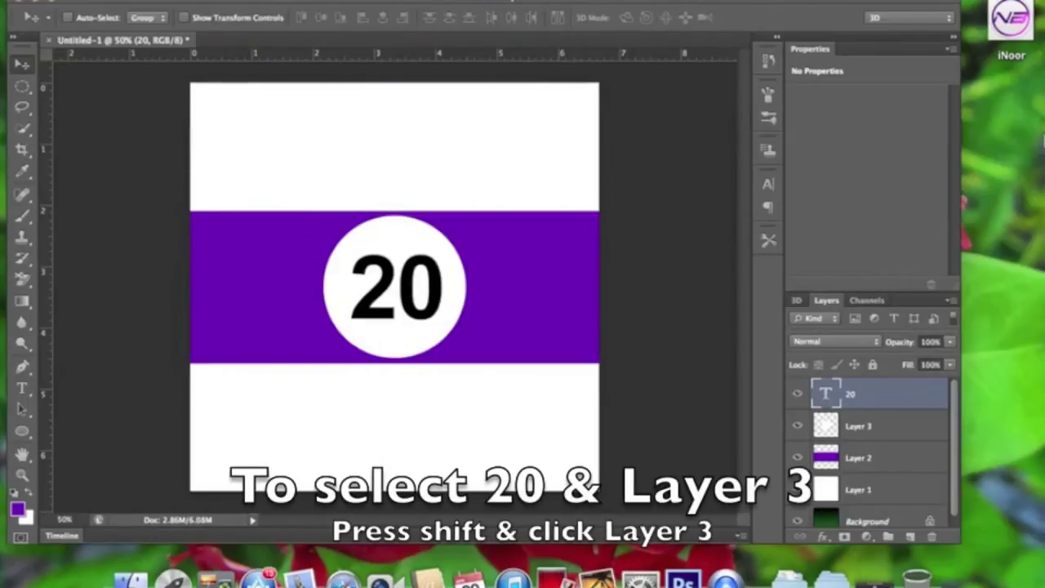
Step: Squeeze the circle and '20' together to 50% width
shift+click(880, 426)
key(super+t)
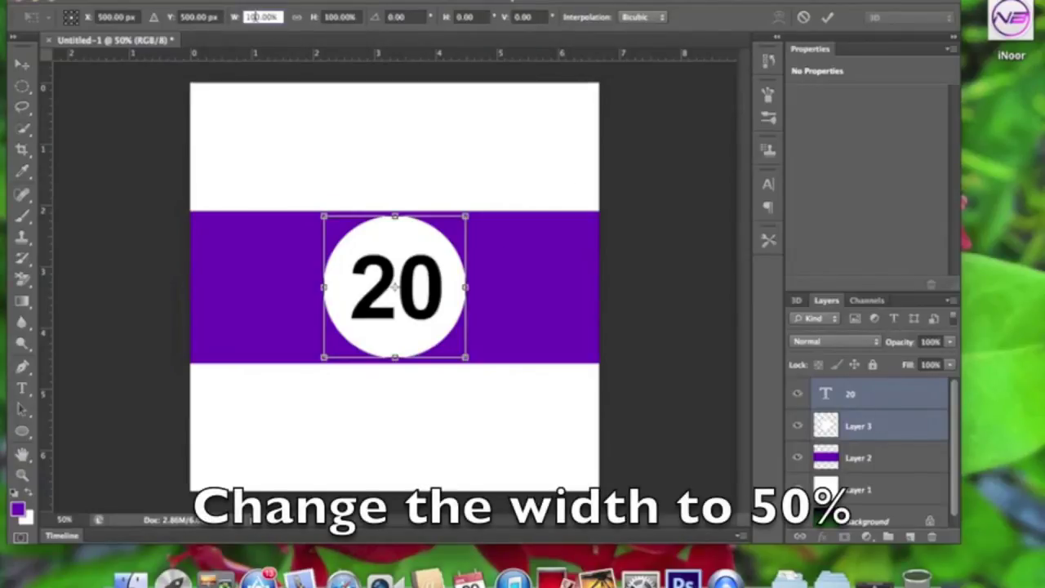
text(5)
text(0)
key(Return)
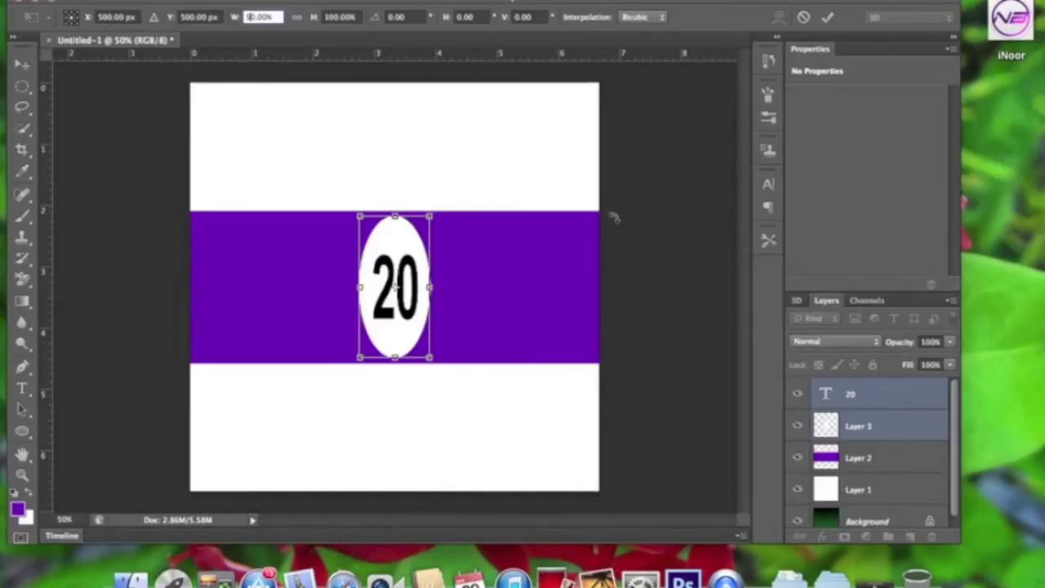
key(Return)
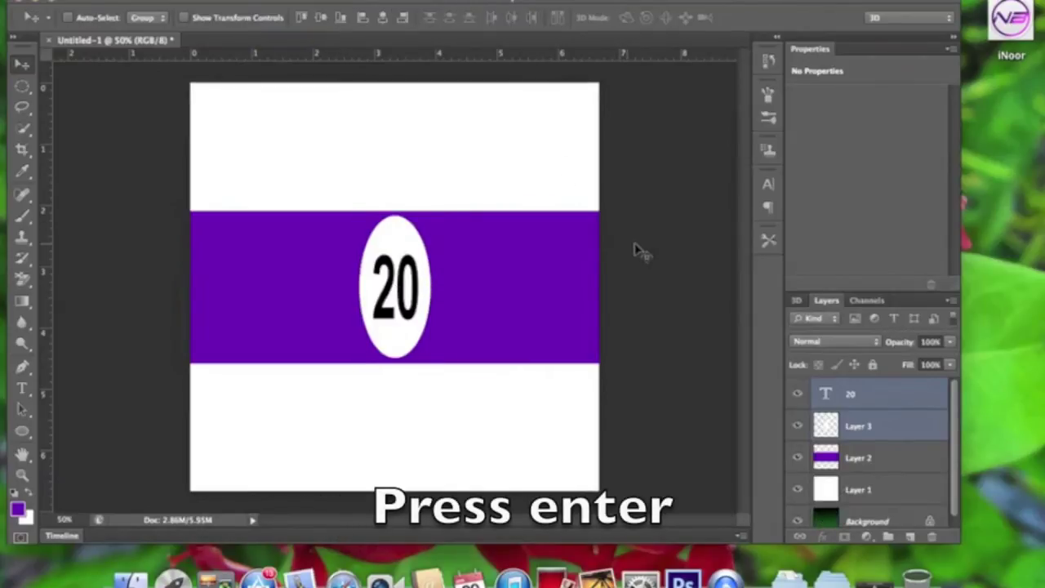
Step: Add a 16 pt line of 'iNoor Productions' repeated three times just above the purple band
click(22, 389)
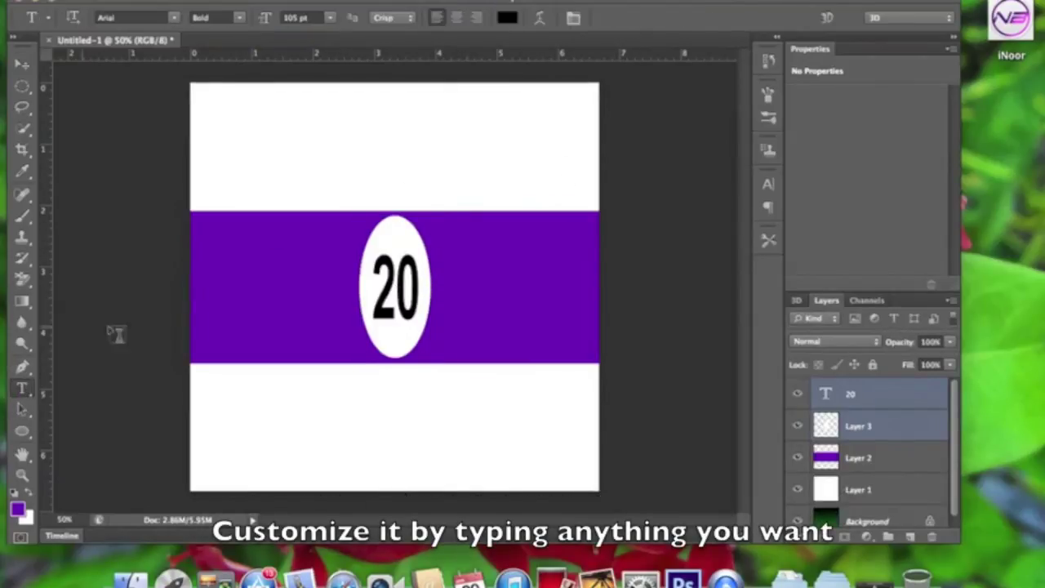
click(201, 203)
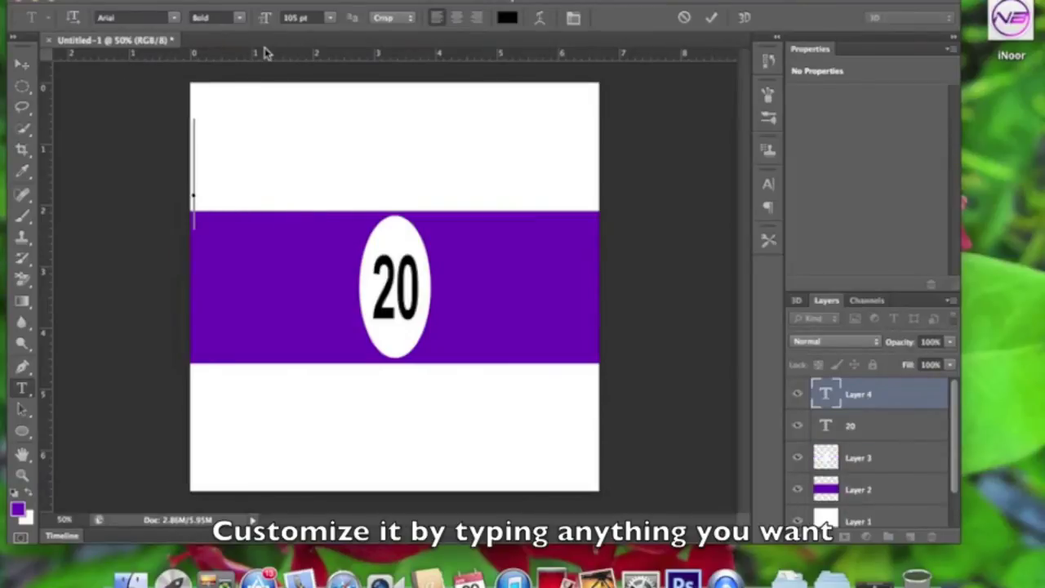
click(298, 18)
text(16)
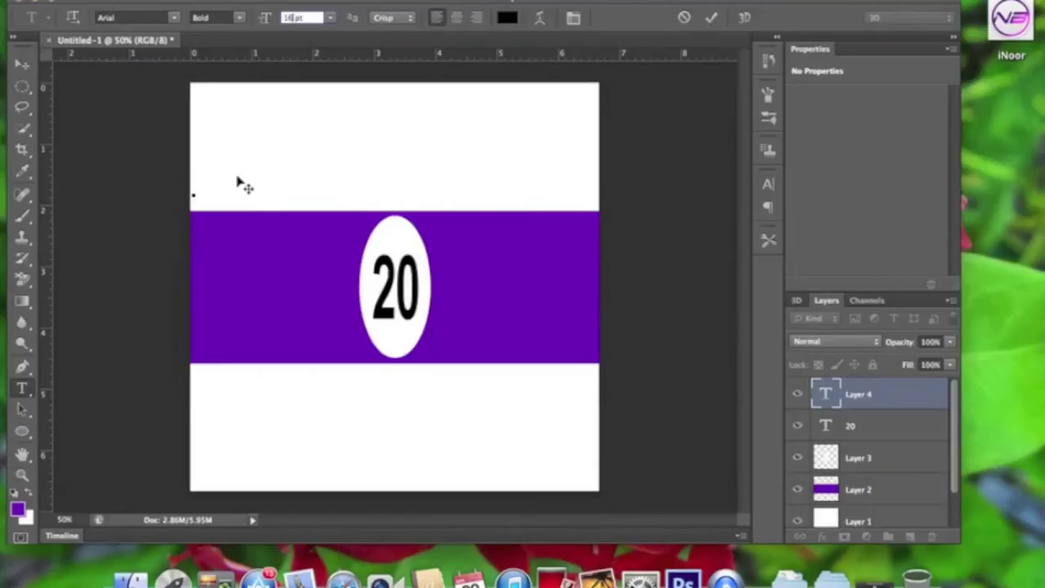
text(iNoor Productions  iNoor Productions  iNoor Productions)
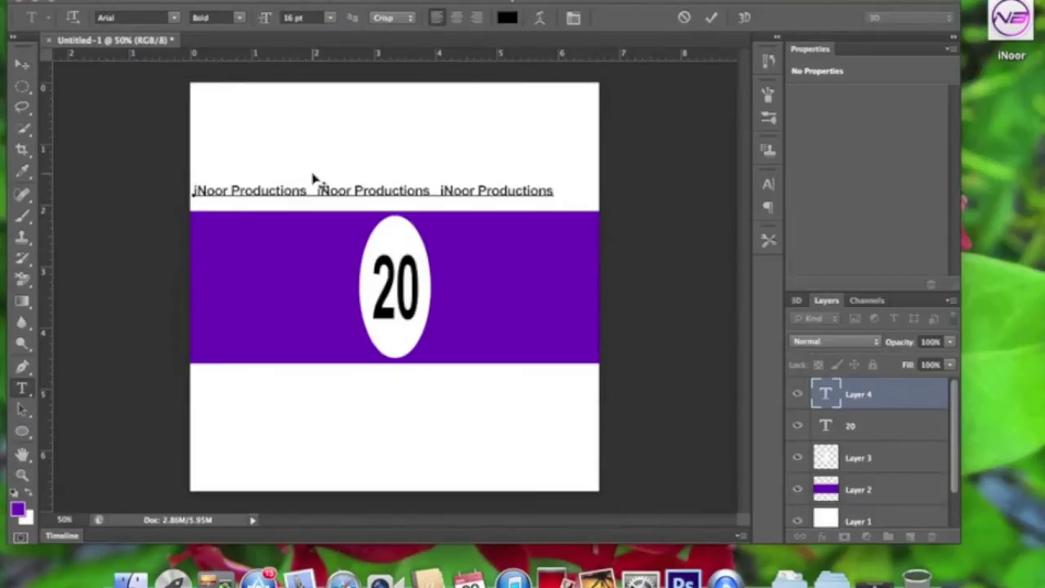
drag(330, 170, 354, 179)
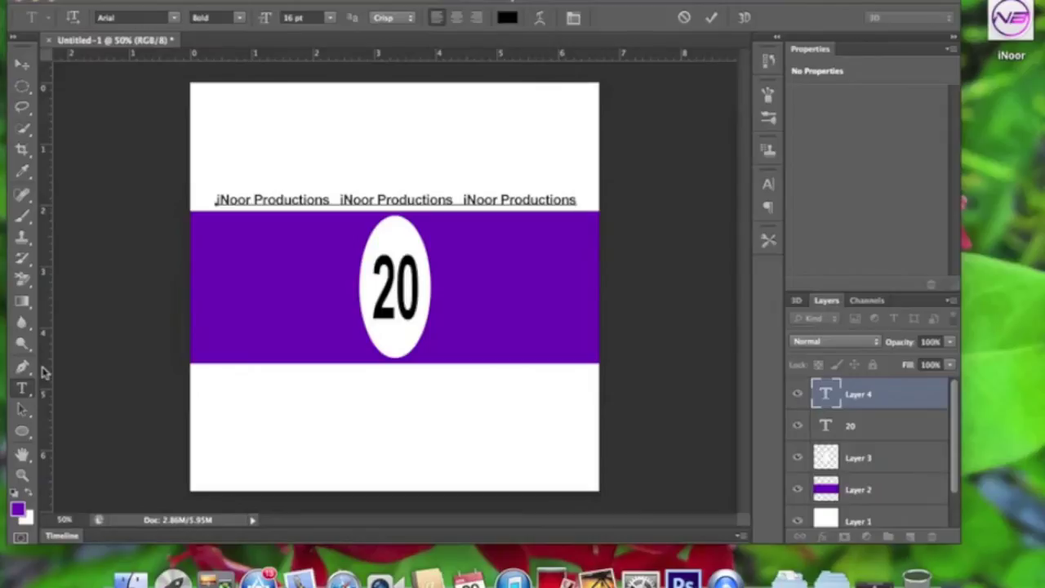
Step: Place a matching 'iNoor Productions' text line just below the purple band
click(204, 372)
key(ctrl+v)
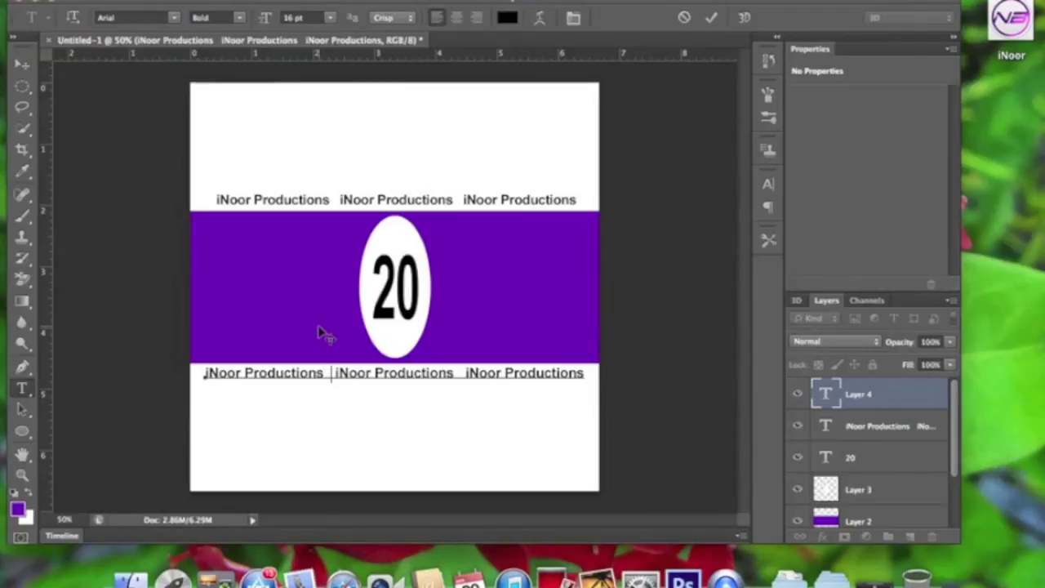
drag(322, 333, 326, 336)
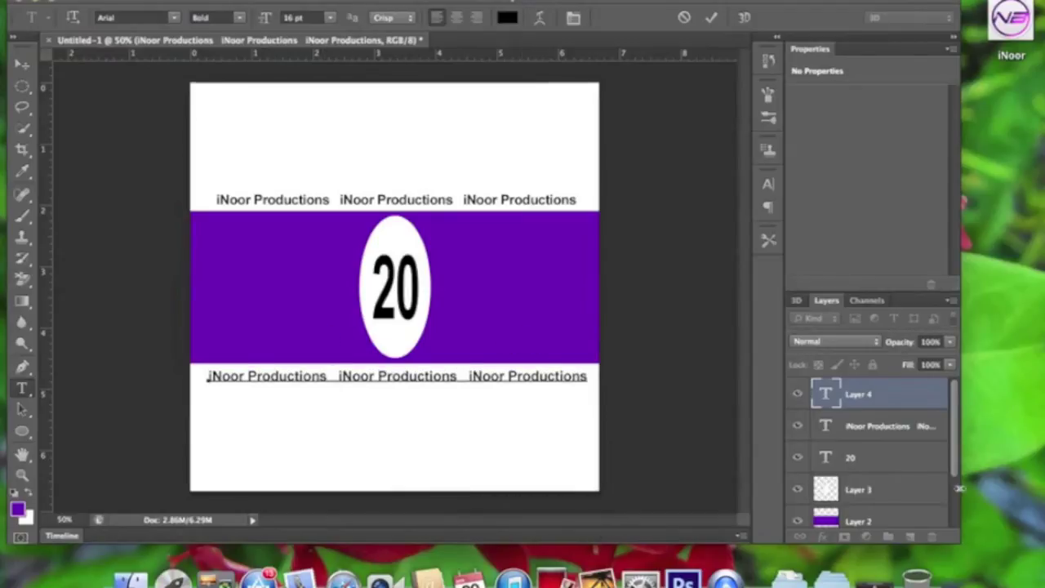
key(ctrl+Return)
scroll(870, 494, down, 3)
Step: Turn layers 20 through Layer 1 into a 3D sphere mesh and spin it so the 20 faces forward
shift+click(864, 481)
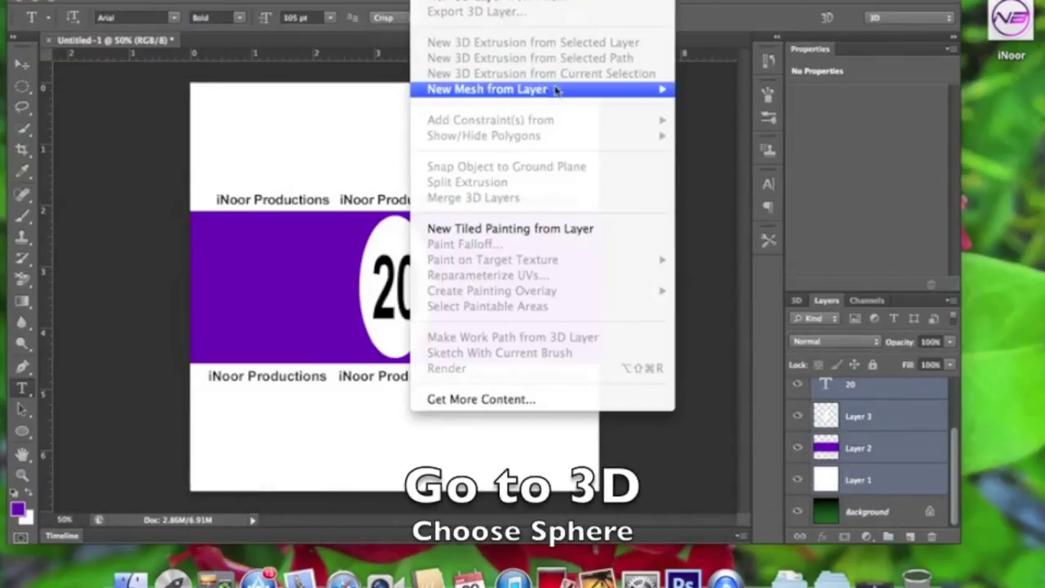
mouse_move(725, 105)
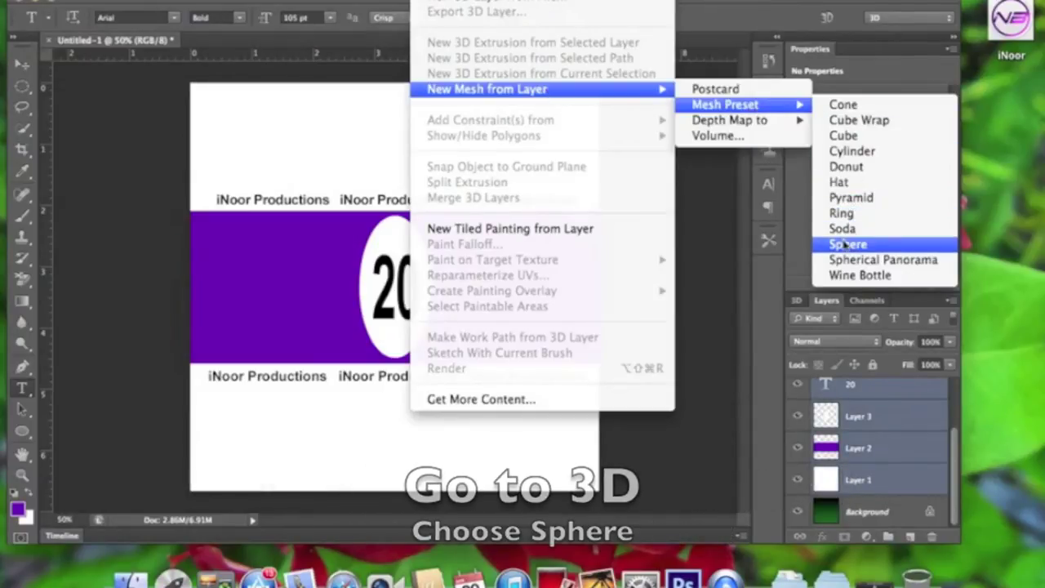
click(847, 244)
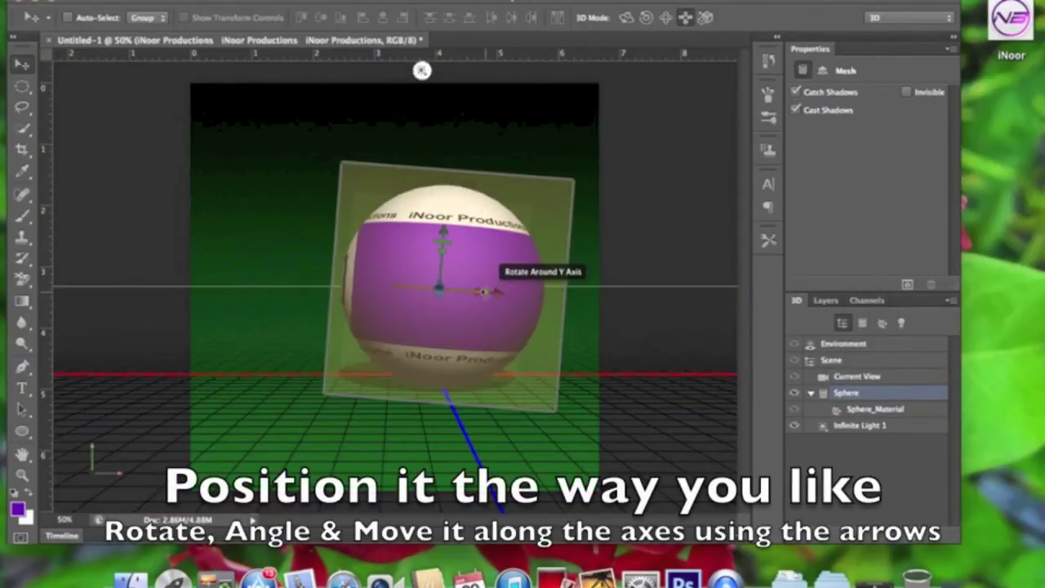
drag(486, 302, 488, 331)
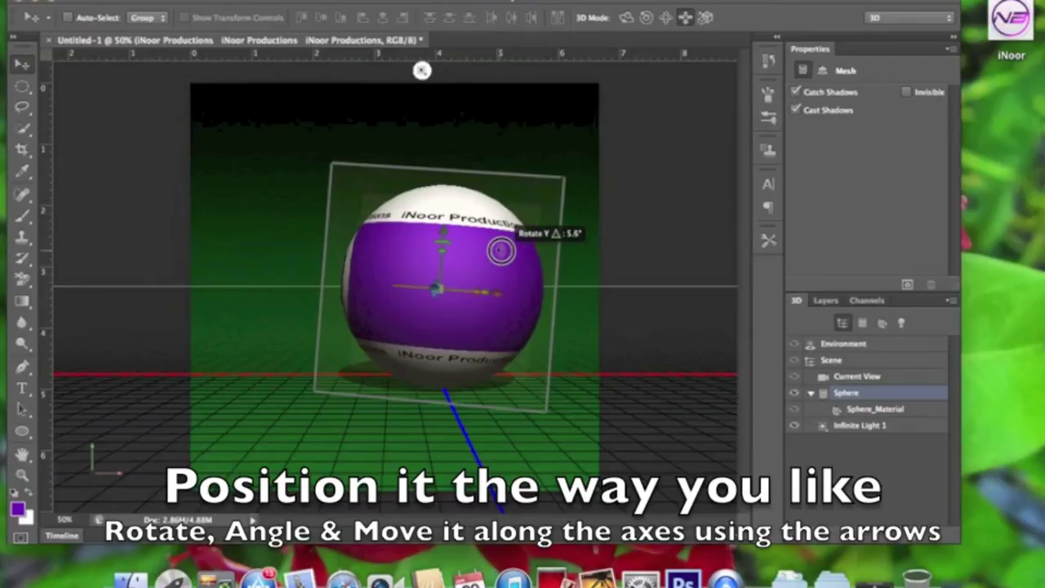
drag(487, 331, 299, 376)
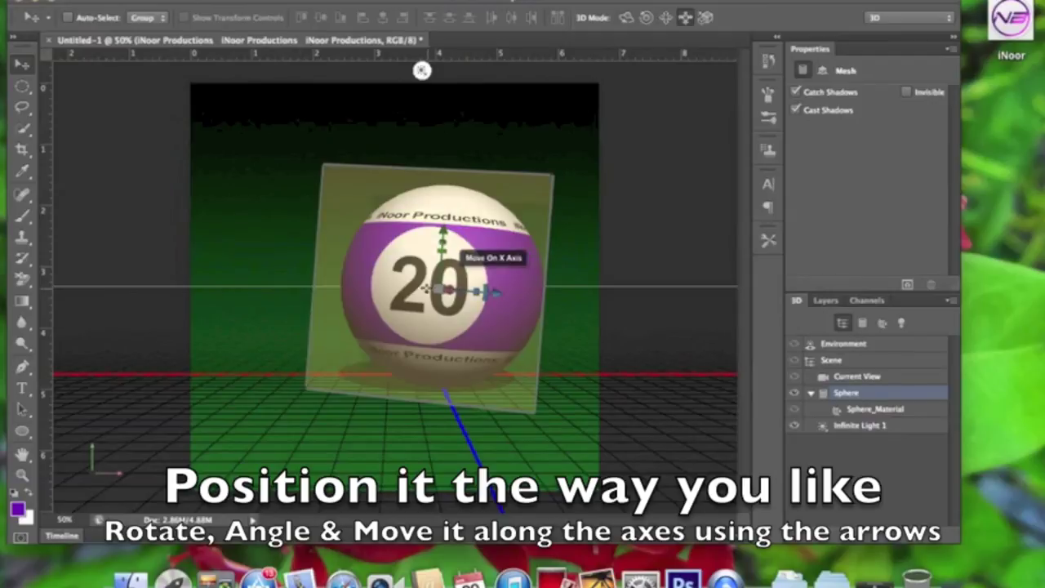
Step: Shift the sphere along X, tilt it slightly around Z, and slide it right
mouse_move(451, 308)
mouse_down()
mouse_move(455, 325)
mouse_move(435, 234)
mouse_up()
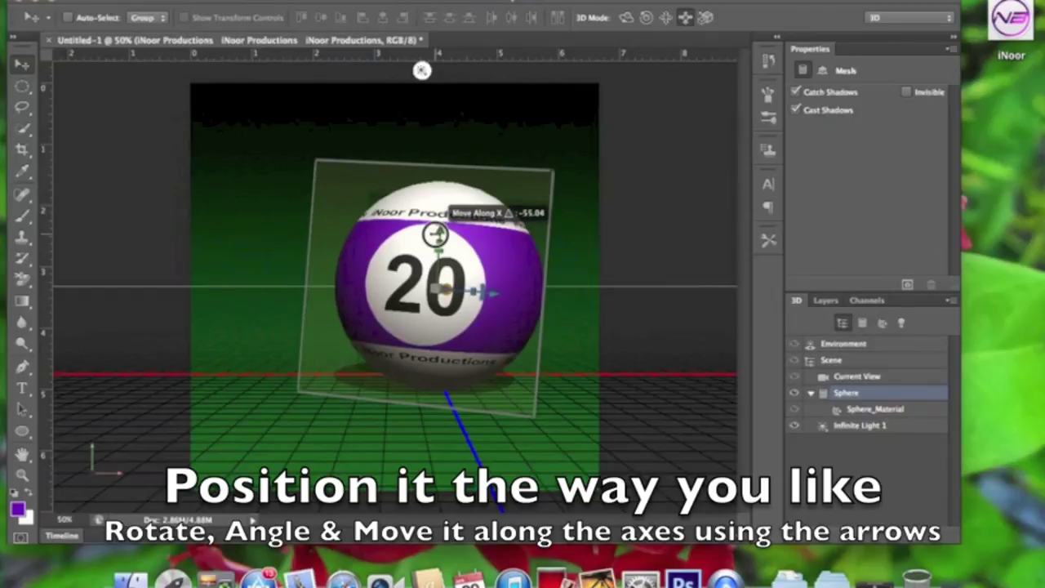
drag(362, 235, 457, 326)
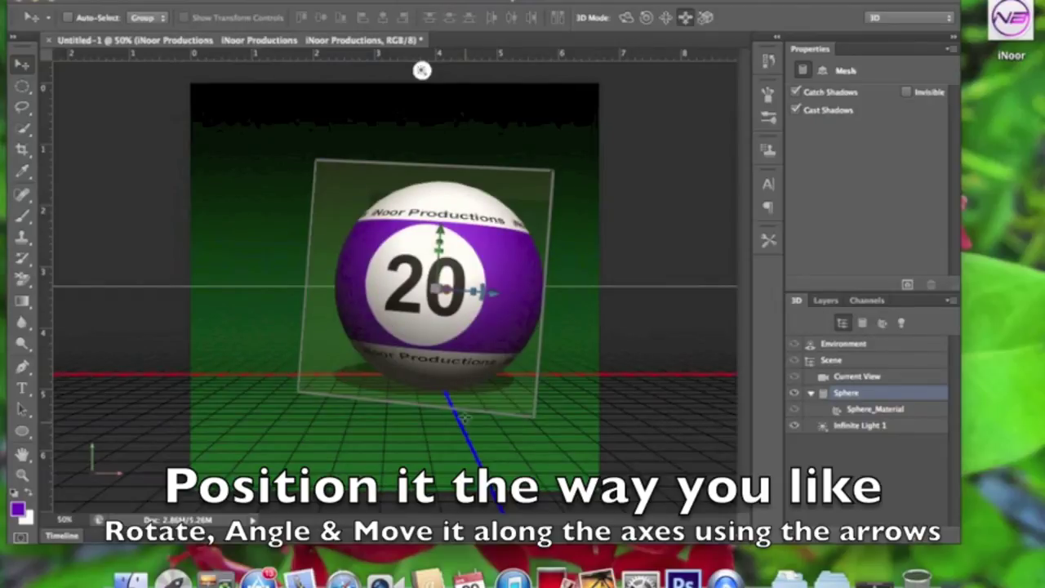
drag(468, 406, 501, 410)
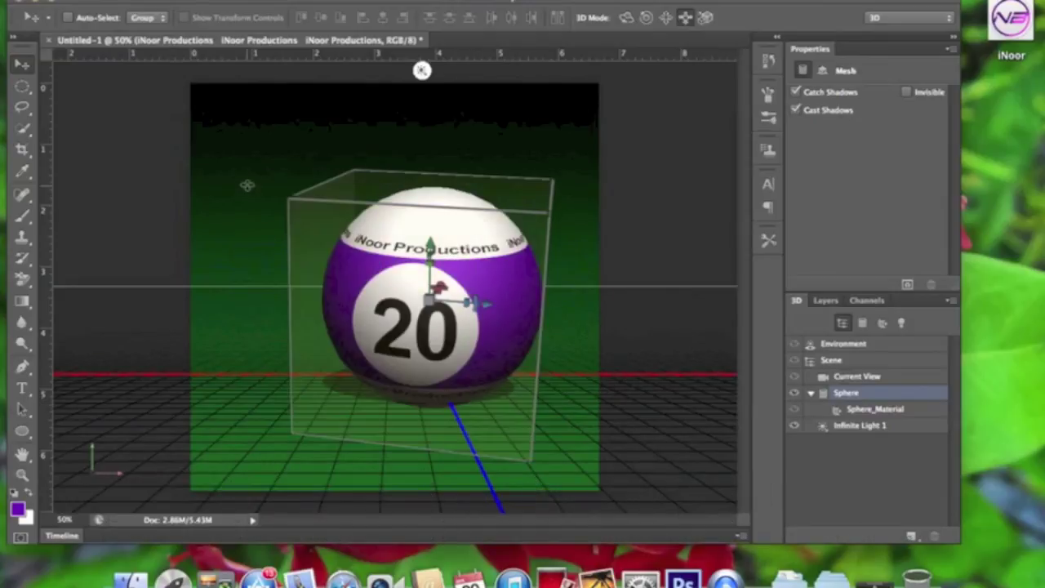
mouse_move(248, 186)
mouse_down()
mouse_move(294, 203)
mouse_move(288, 171)
mouse_move(280, 232)
mouse_move(319, 226)
mouse_move(280, 232)
mouse_up()
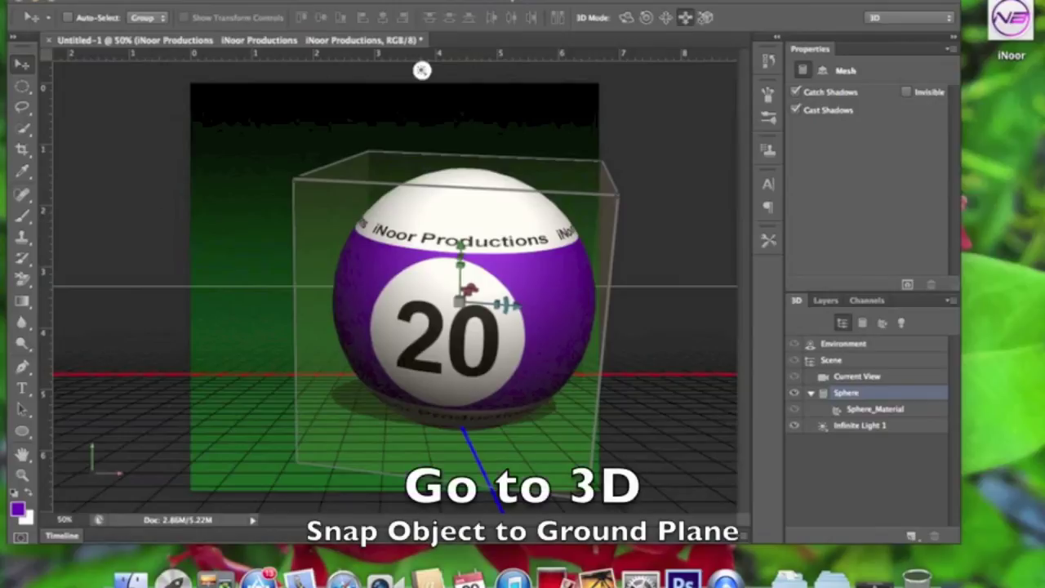
Step: Snap the ball to the ground plane, swing Infinite Light 1 to cast the shadow left, and render
click(429, 1)
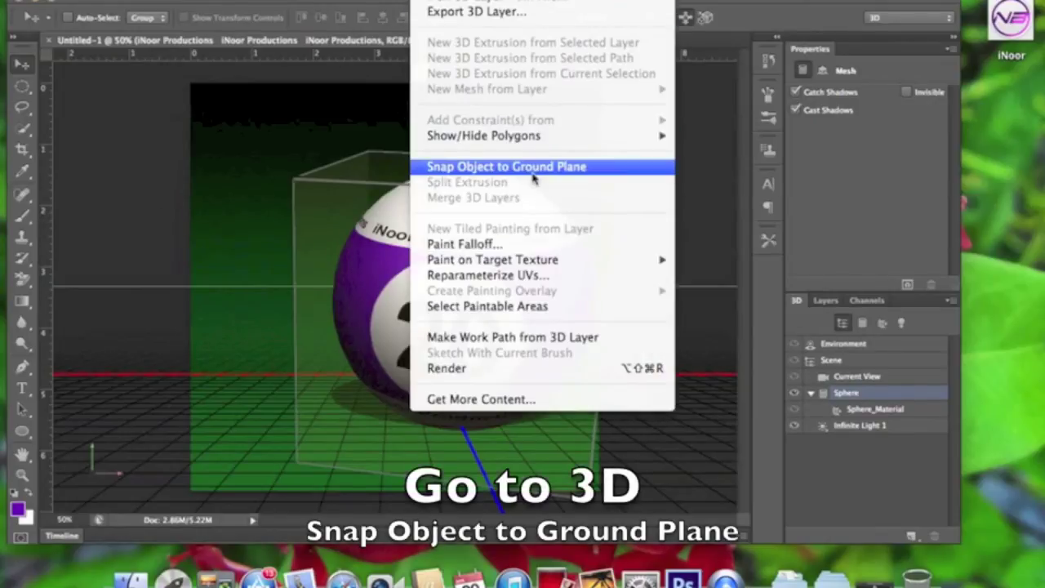
click(531, 170)
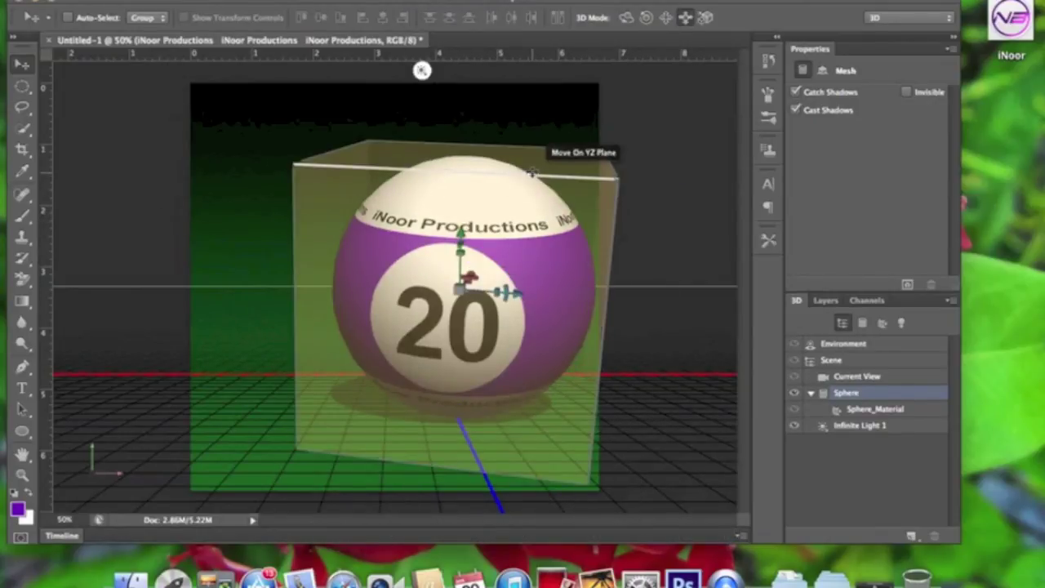
click(421, 70)
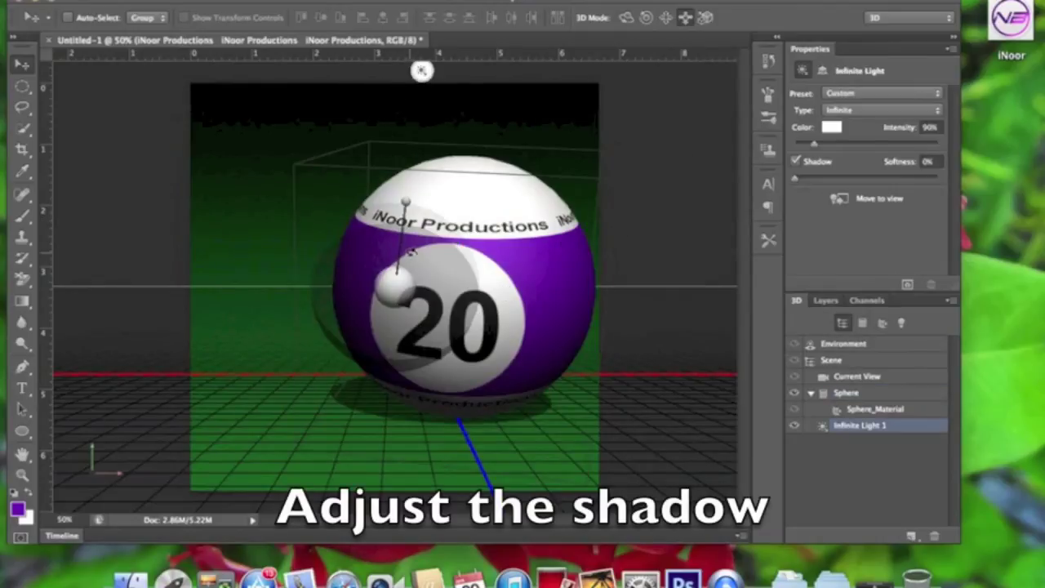
mouse_move(343, 300)
mouse_down()
mouse_move(296, 247)
mouse_move(322, 305)
mouse_move(474, 390)
mouse_move(453, 285)
mouse_move(433, 336)
mouse_move(441, 363)
mouse_move(687, 199)
mouse_up()
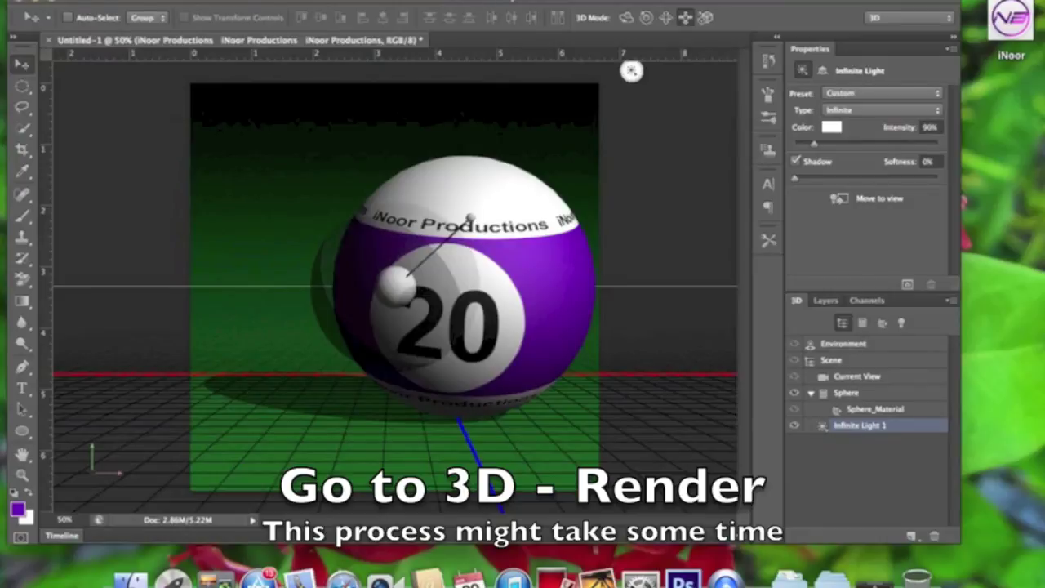
click(433, 4)
click(489, 369)
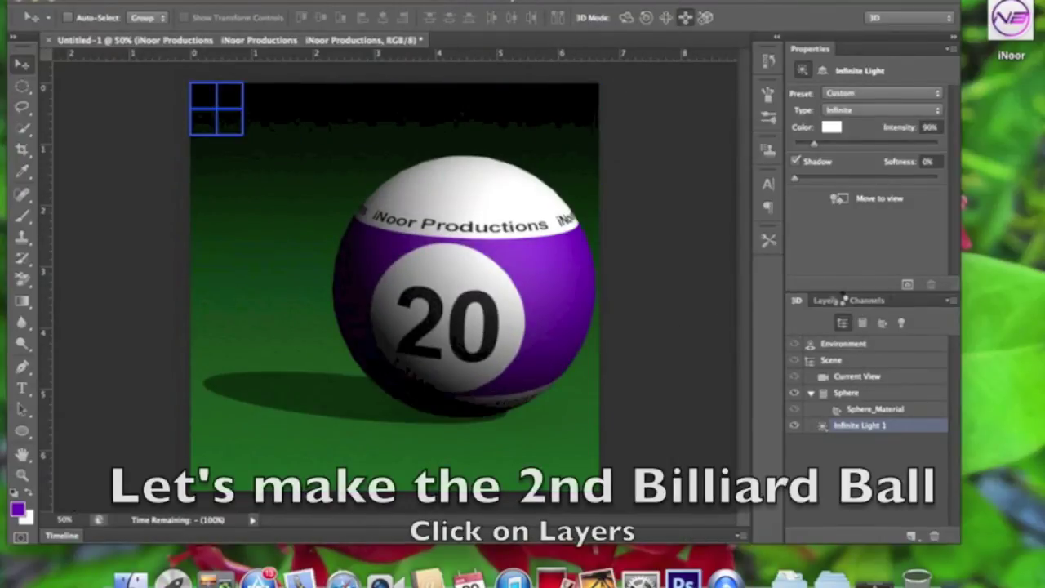
Step: Duplicate the ball layer, hide the top copy, and open the lower copy's Sphere_Material texture
click(825, 300)
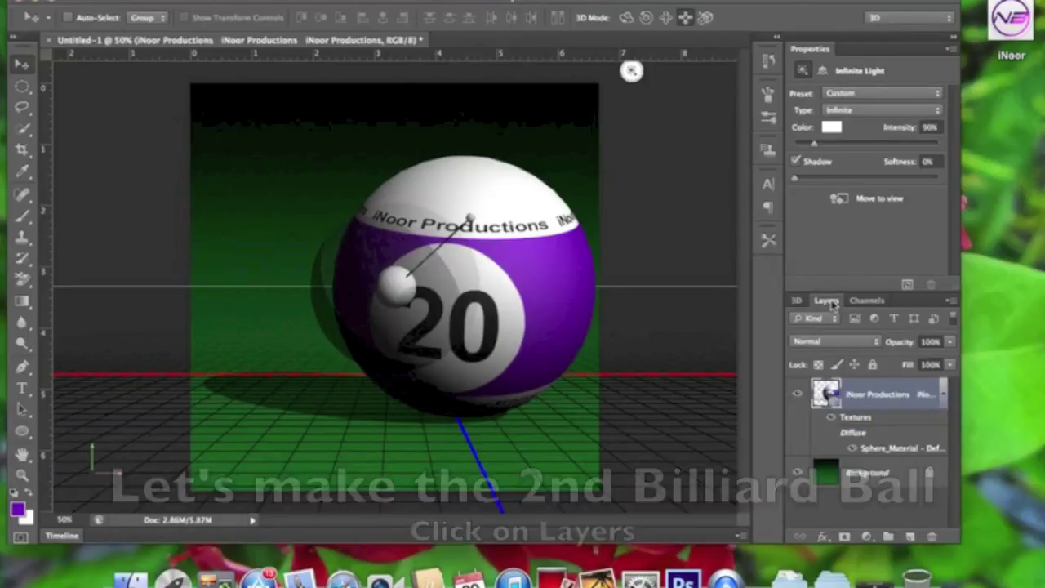
key(super+j)
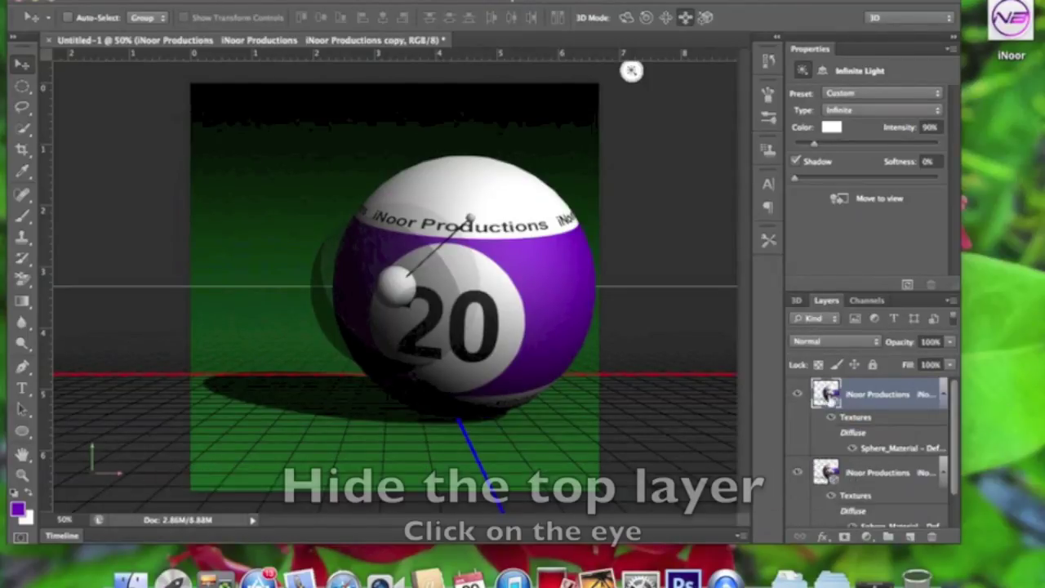
click(797, 396)
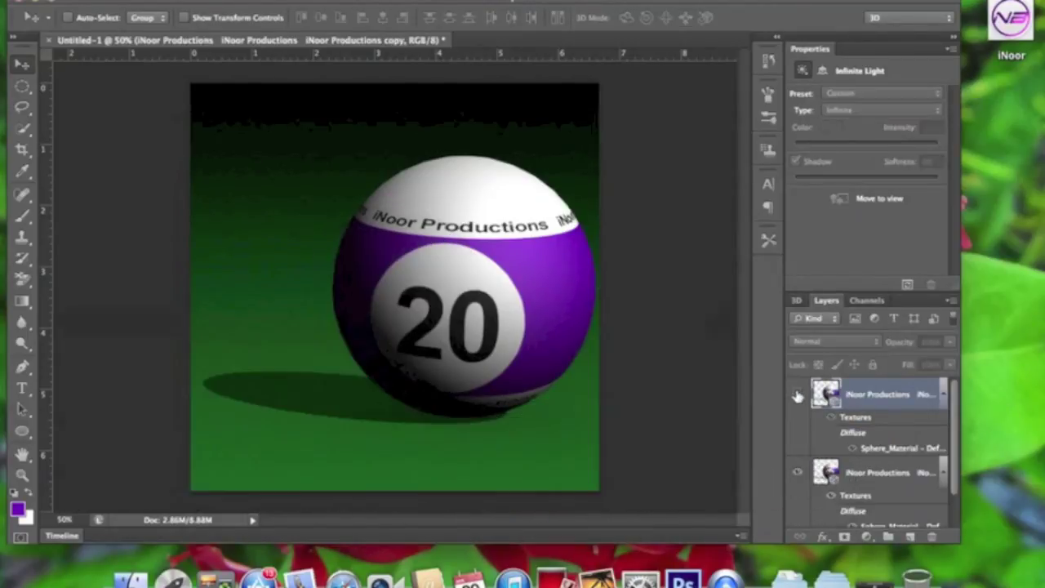
click(884, 469)
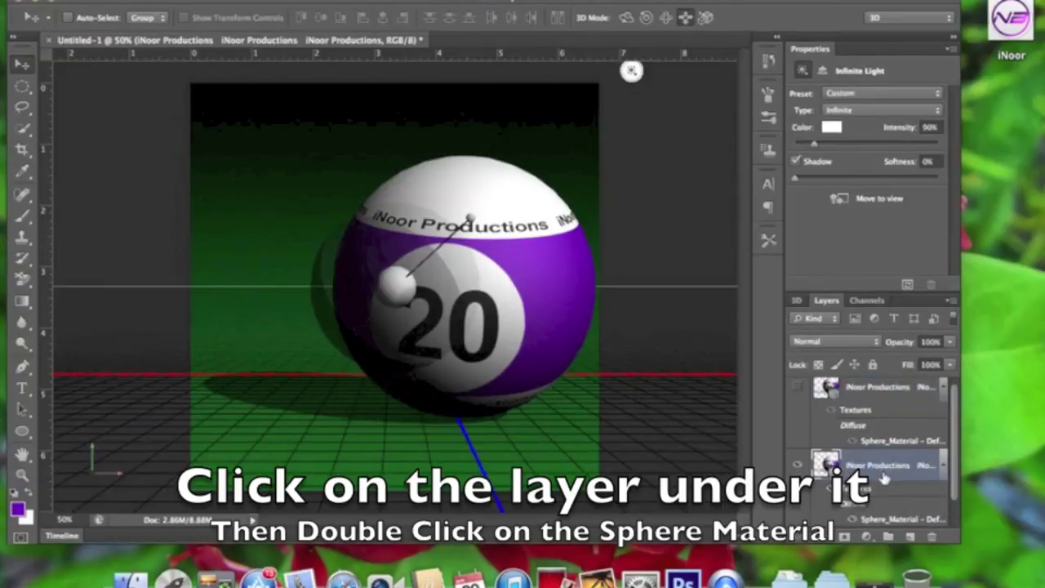
double_click(884, 520)
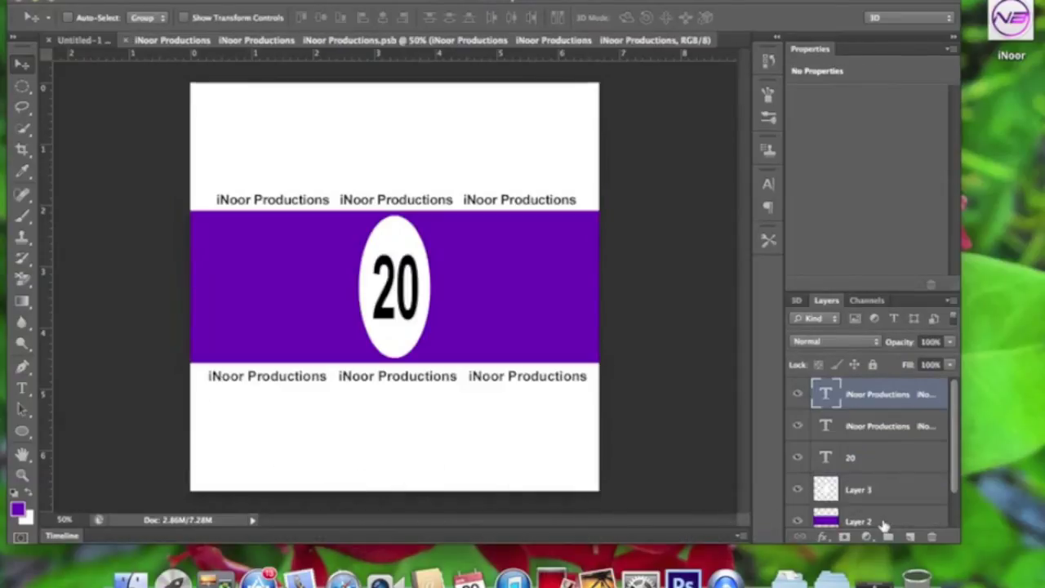
Step: Change the texture's number text from 20 to 23
click(865, 457)
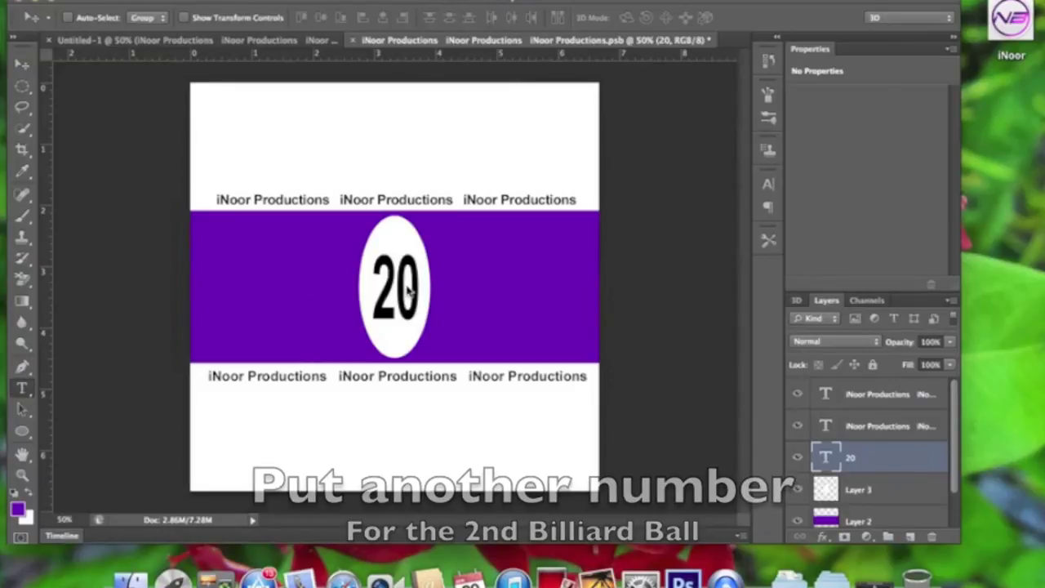
click(408, 290)
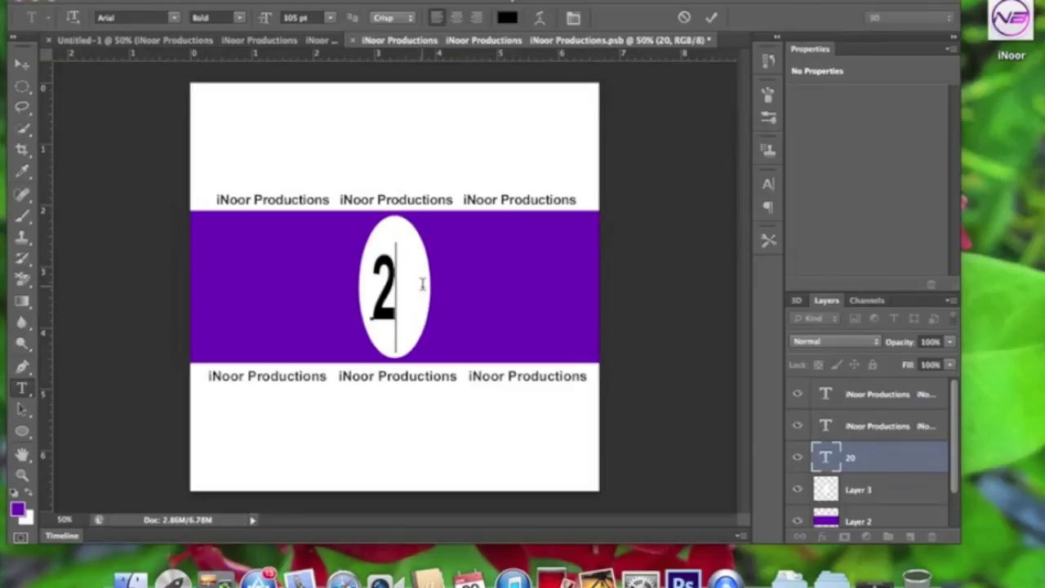
text(23)
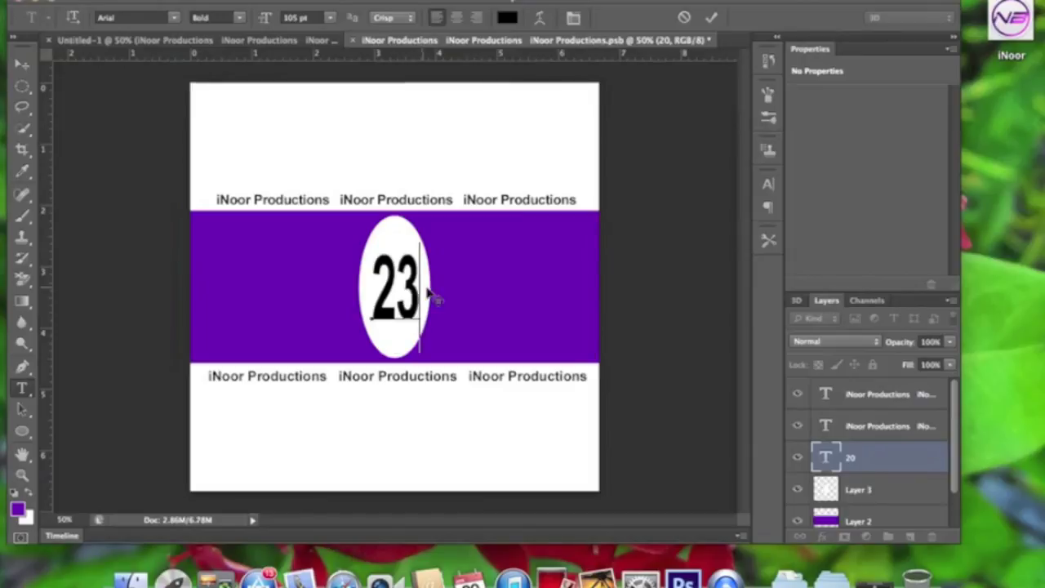
key(ctrl+Return)
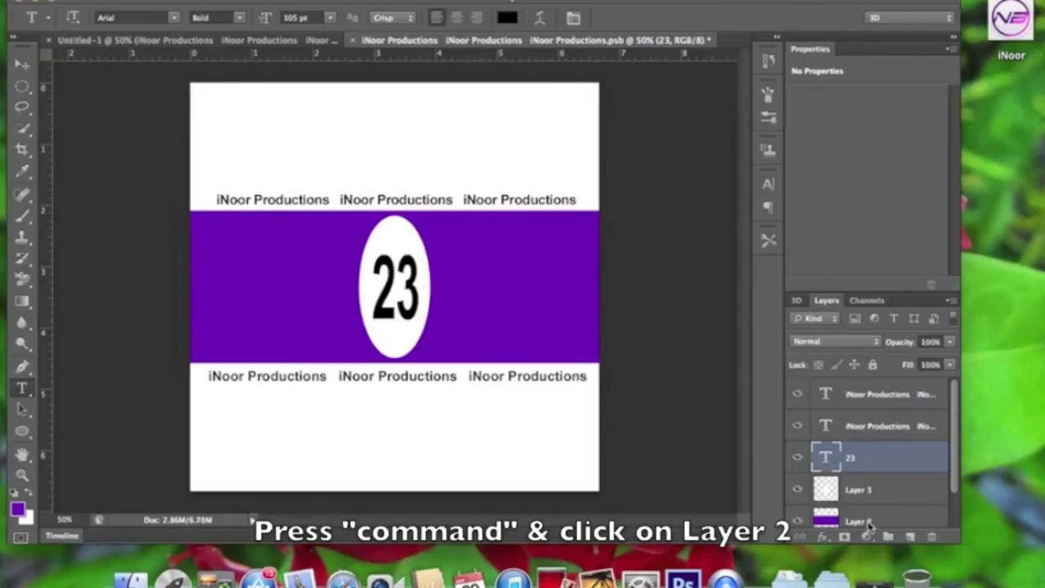
Step: Fill the Layer 2 band with magenta instead of purple, then view Untitled-1
super+click(825, 514)
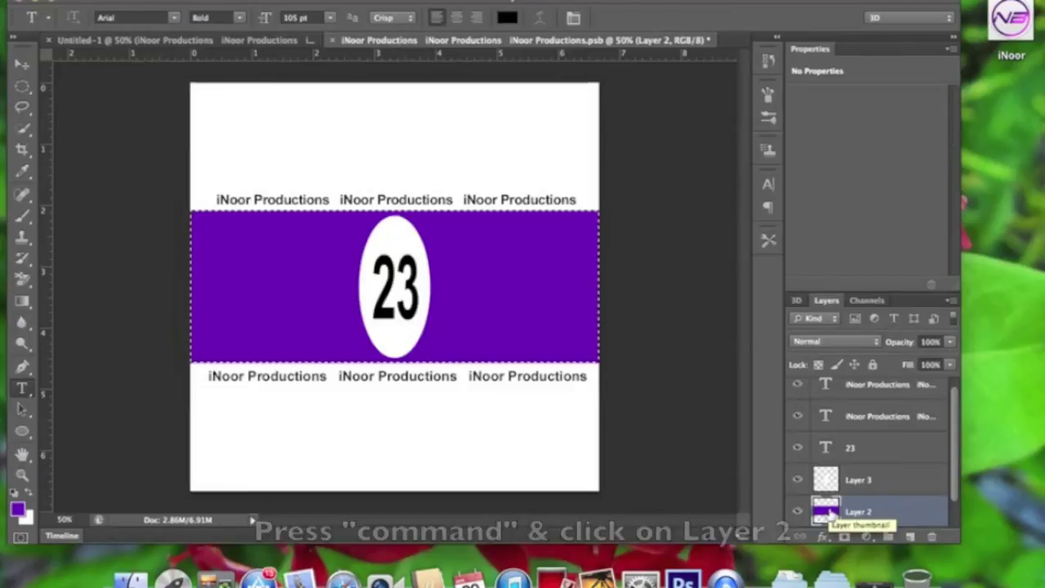
click(18, 510)
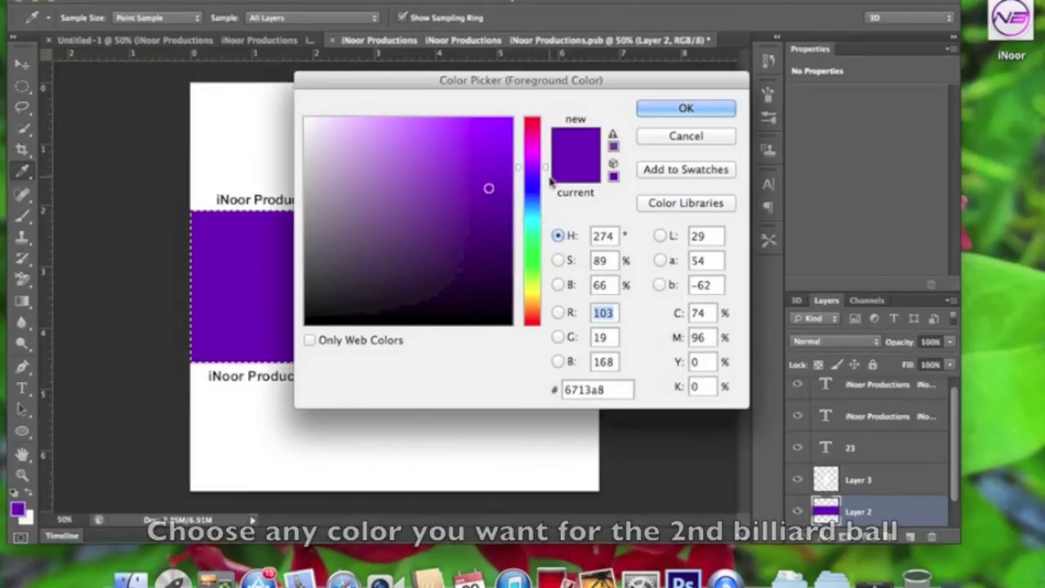
click(498, 129)
click(665, 112)
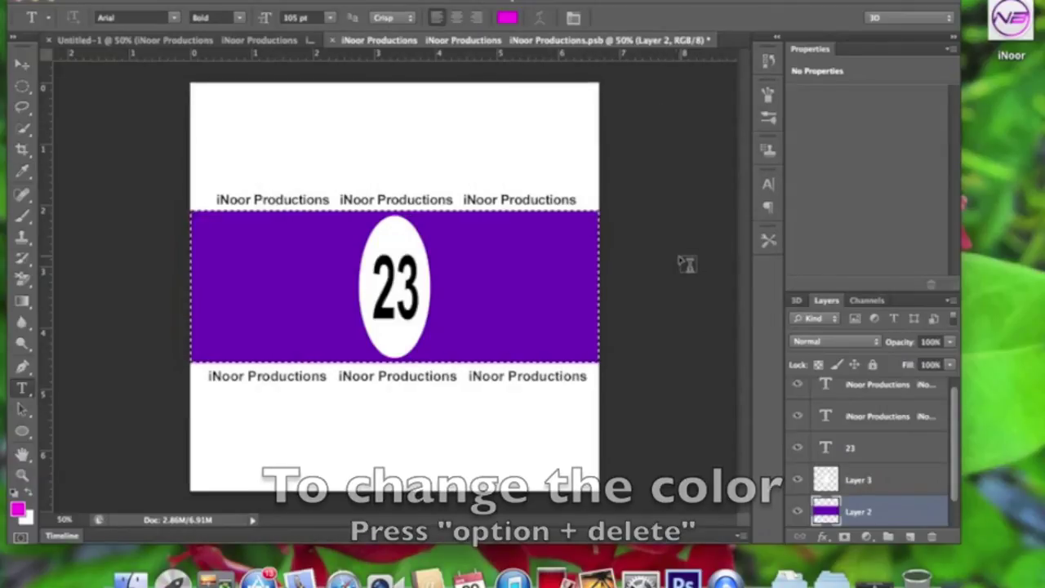
key(alt+BackSpace)
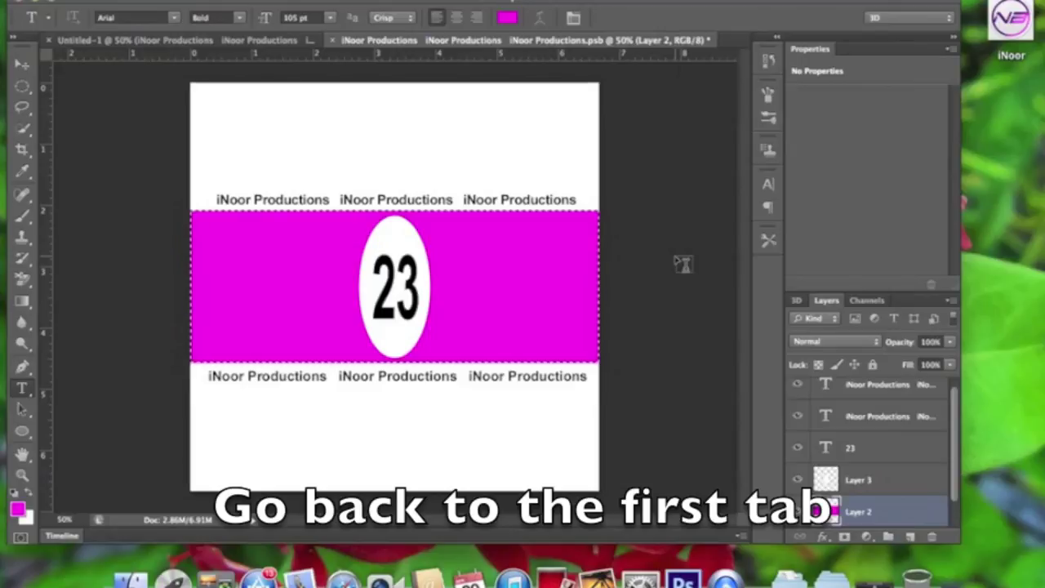
click(259, 45)
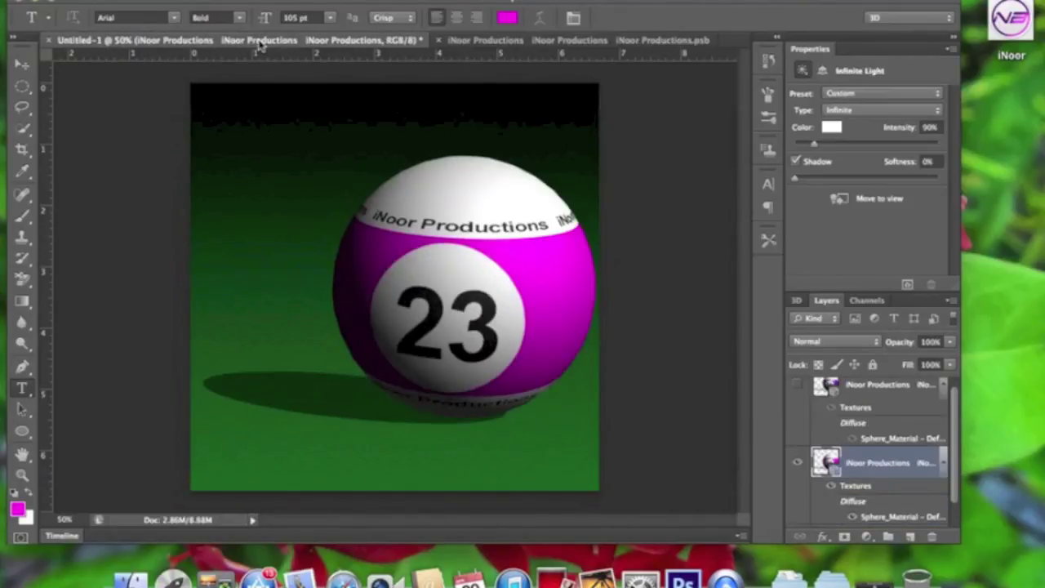
Step: Select the sphere mesh, tilt and rotate it, and move it up and left
click(29, 68)
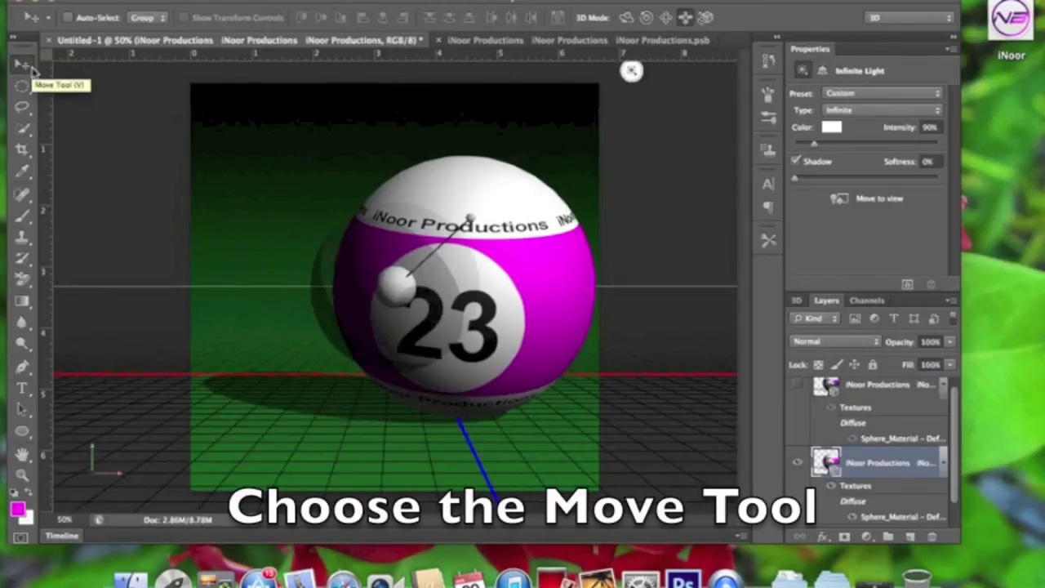
click(797, 300)
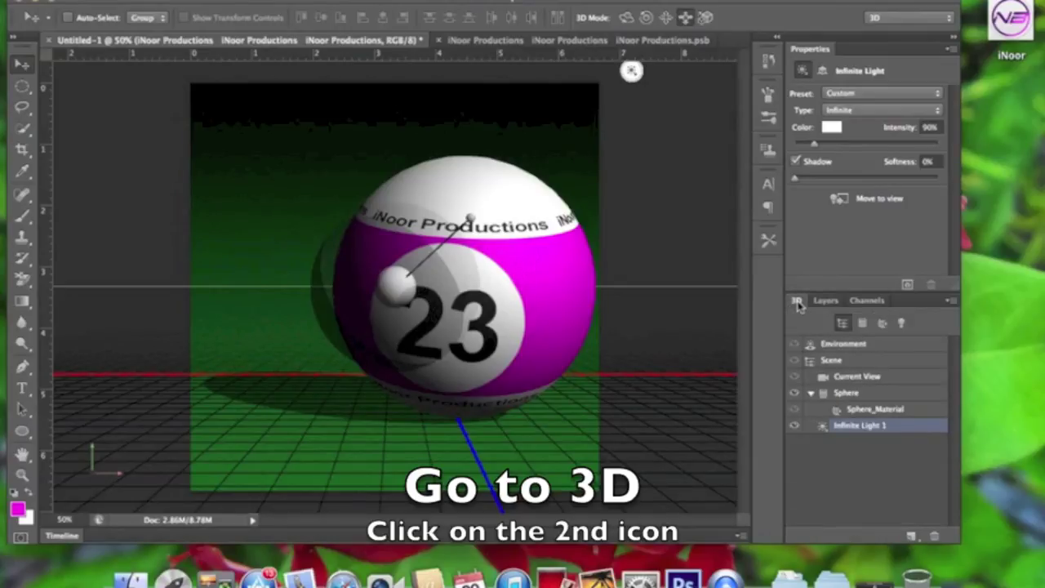
click(862, 323)
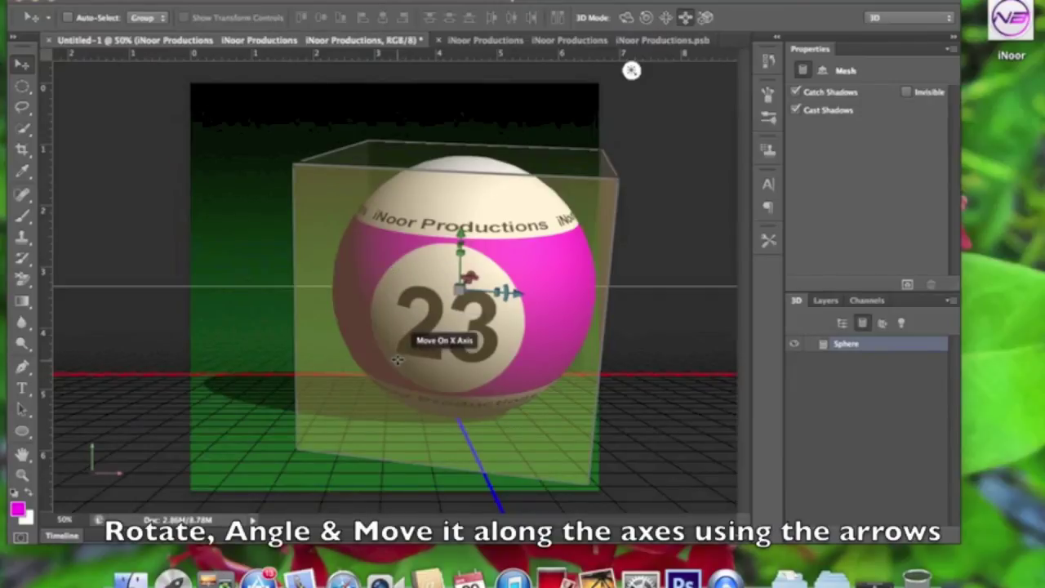
drag(390, 296, 363, 327)
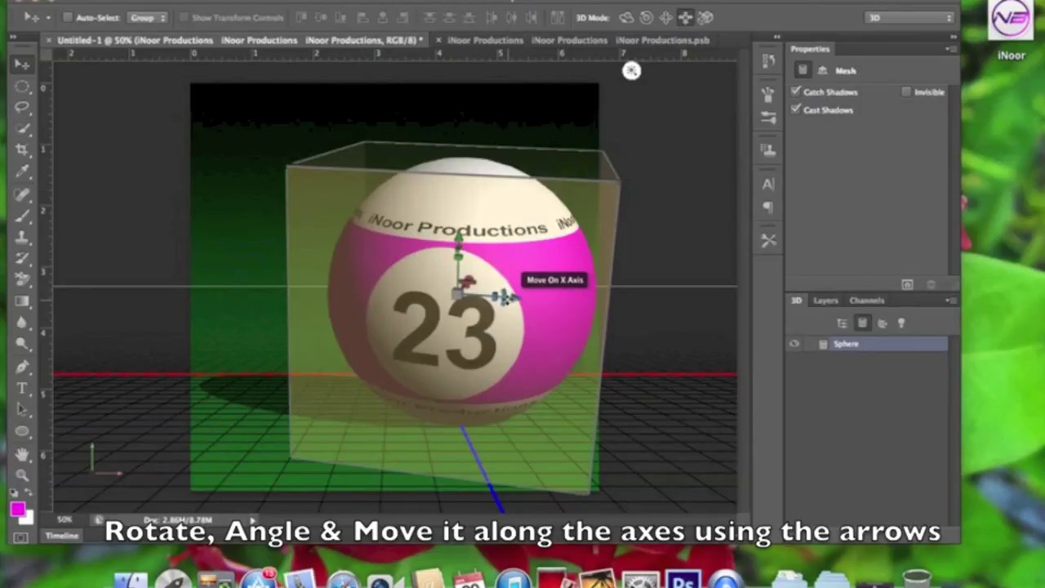
mouse_move(504, 298)
mouse_down()
mouse_move(498, 277)
mouse_move(495, 323)
mouse_up()
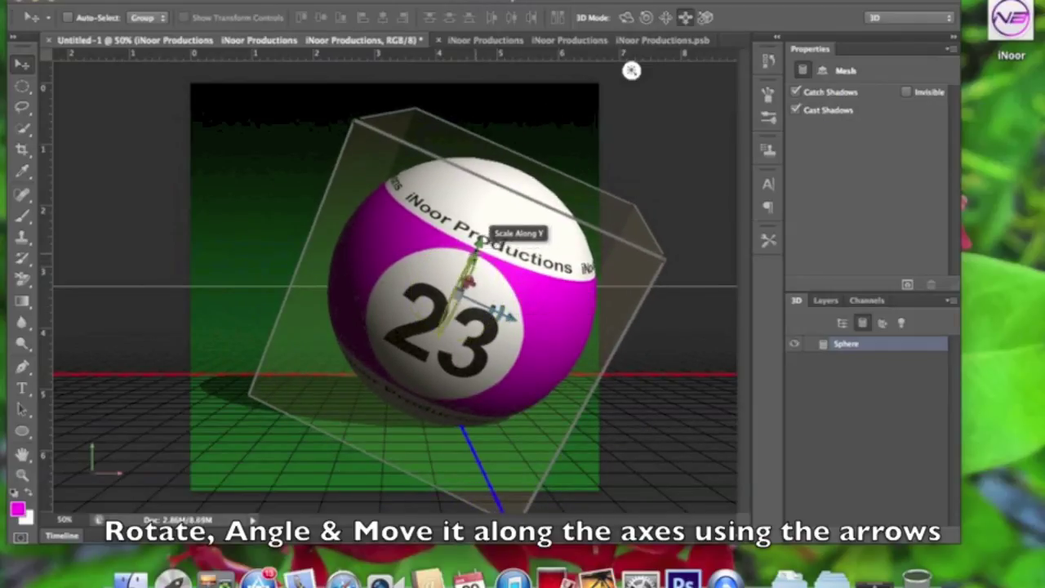
mouse_move(480, 242)
mouse_down()
mouse_move(441, 222)
mouse_move(497, 182)
mouse_move(496, 205)
mouse_move(514, 200)
mouse_up()
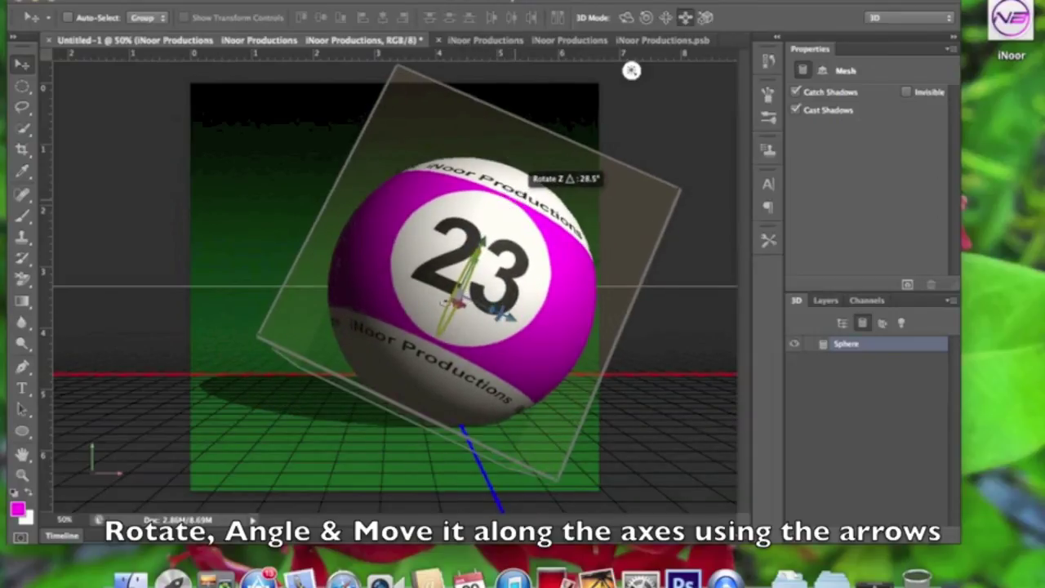
mouse_move(455, 301)
mouse_down()
mouse_move(431, 310)
mouse_move(408, 302)
mouse_move(431, 310)
mouse_move(362, 331)
mouse_move(417, 232)
mouse_up()
mouse_move(295, 168)
mouse_down()
mouse_move(182, 119)
mouse_move(146, 119)
mouse_move(142, 204)
mouse_up()
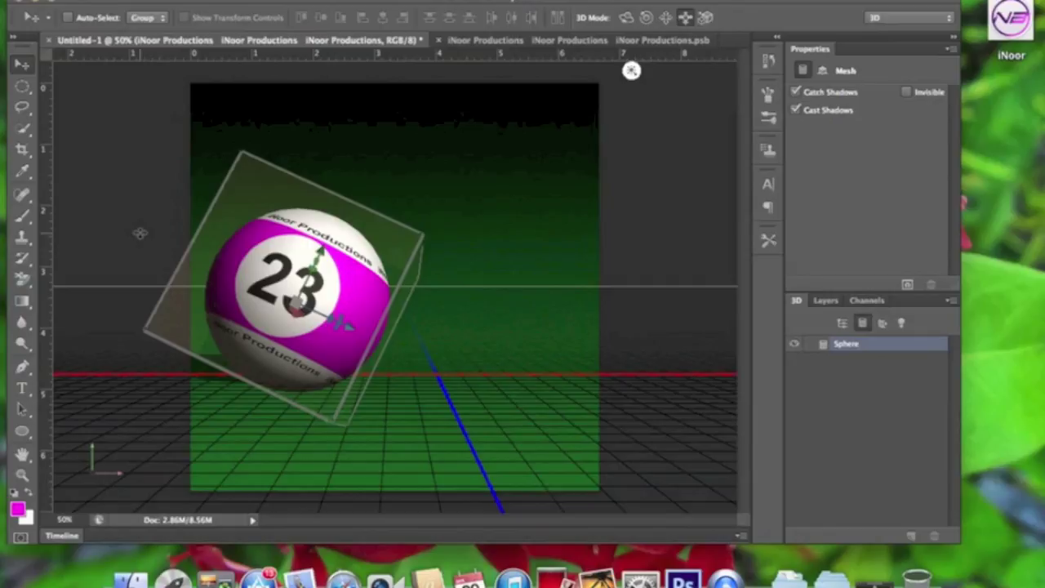
Step: Snap the magenta 23 ball onto the ground plane and render the scene
click(429, 2)
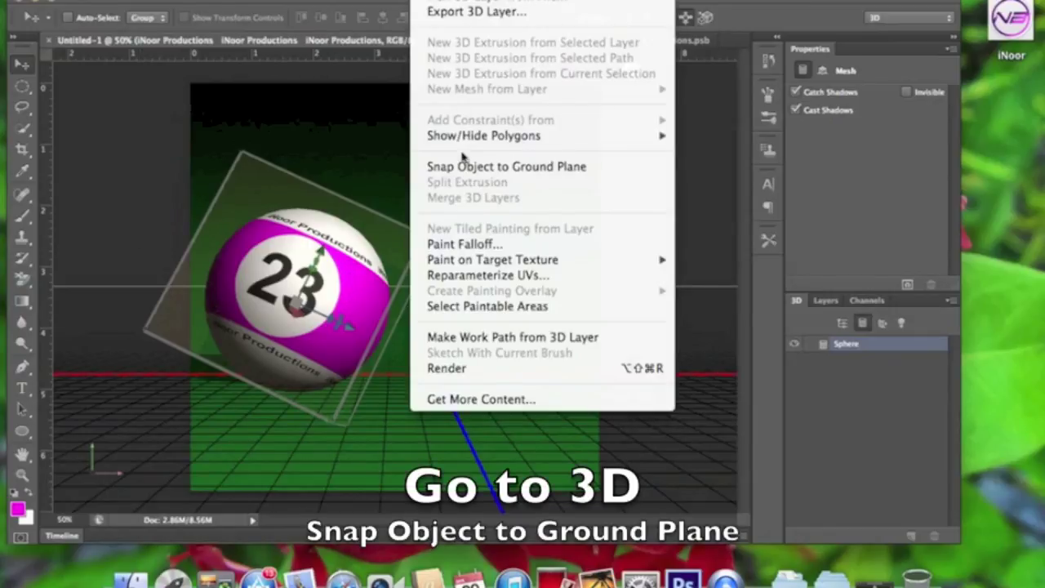
click(465, 168)
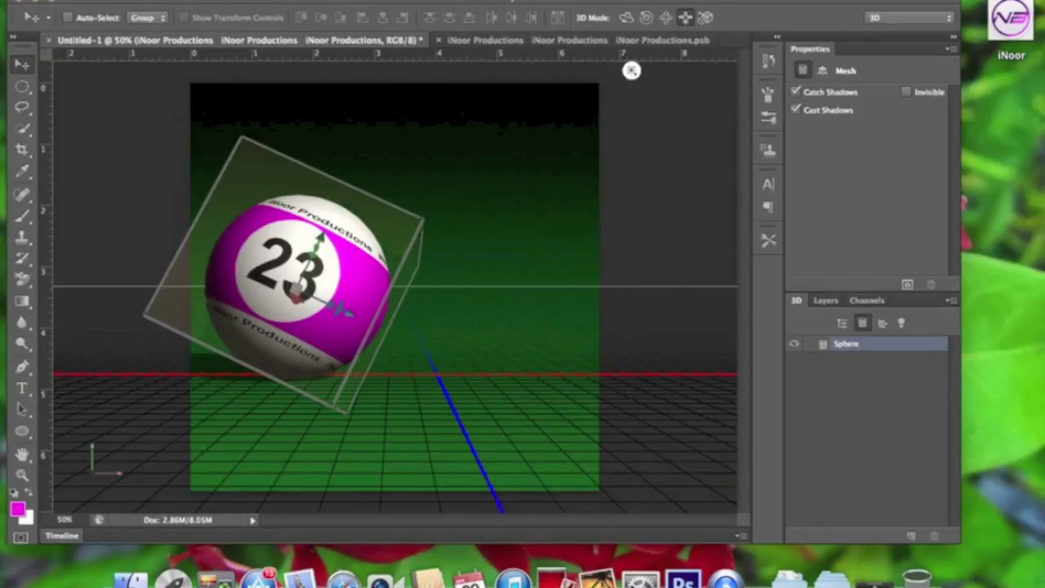
click(428, 2)
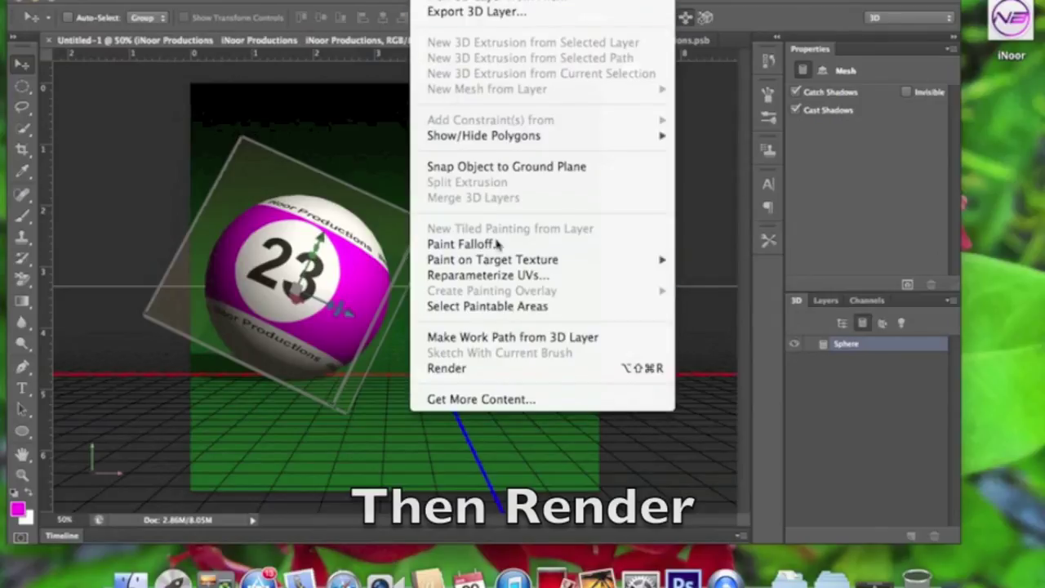
click(469, 369)
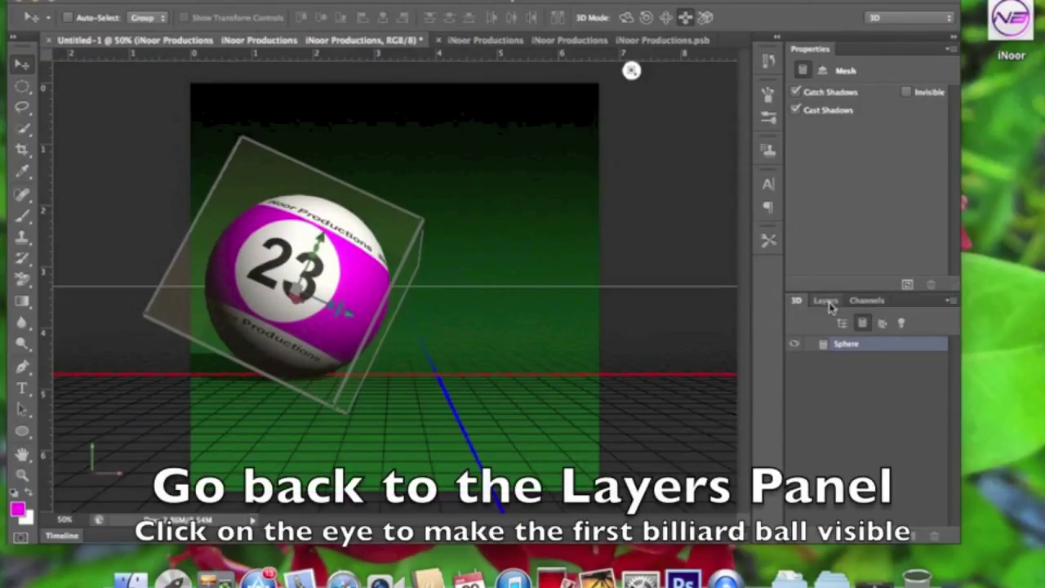
Step: Show the purple 20 ball layer again and convert the 23 ball layer for smart filters
click(829, 301)
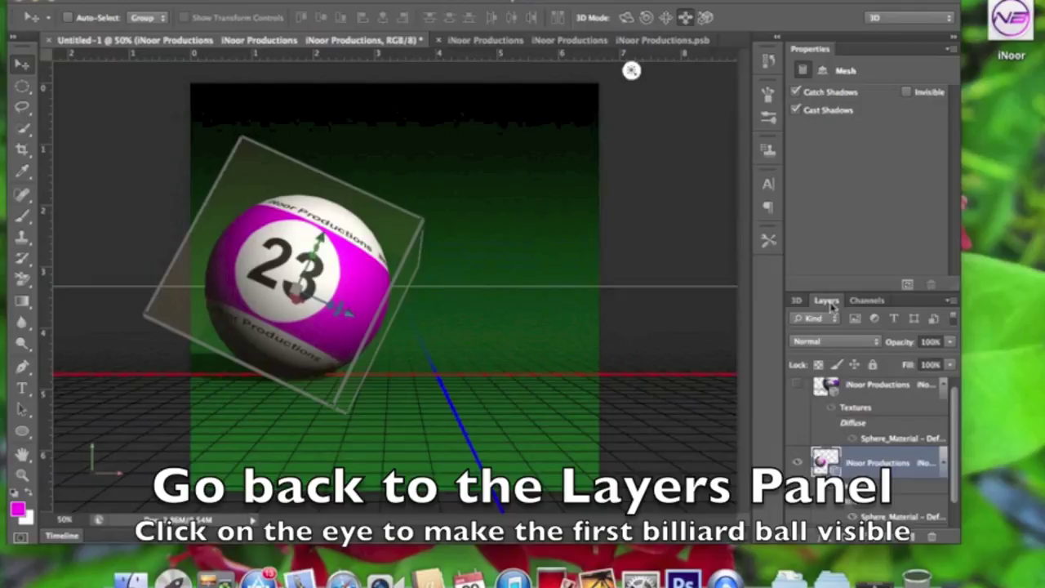
click(800, 385)
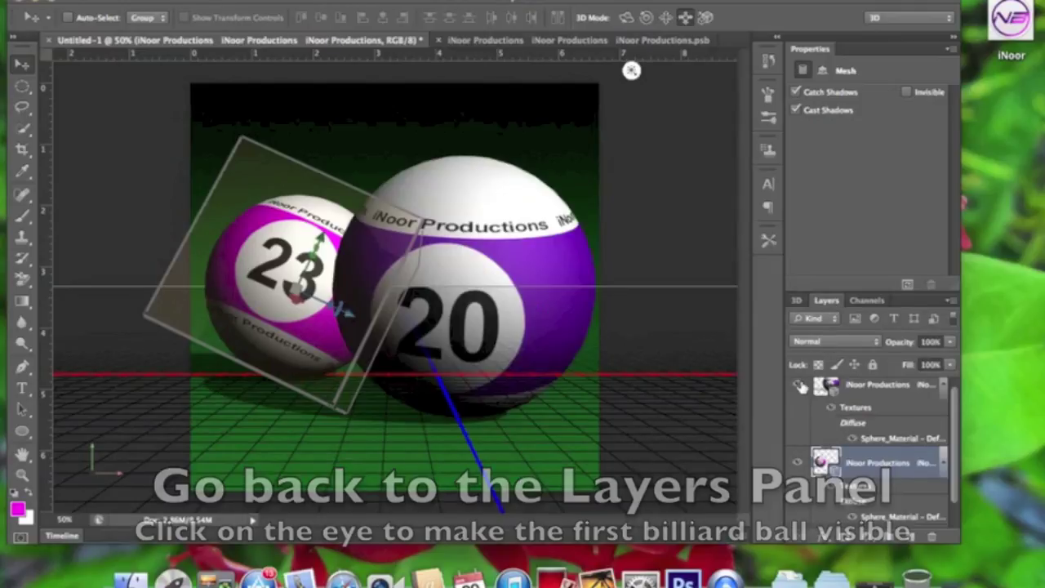
click(390, 2)
click(392, 28)
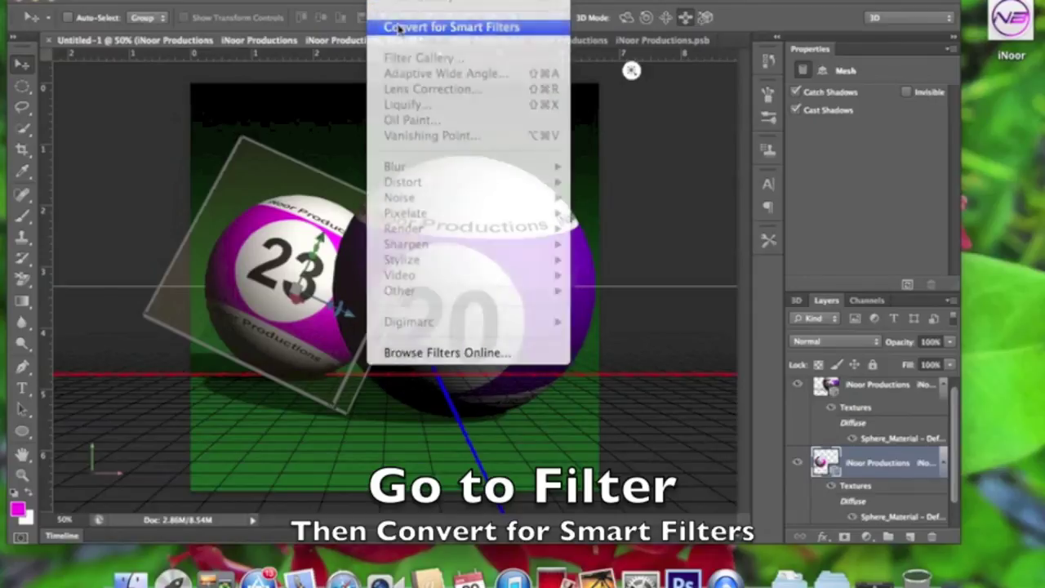
click(643, 233)
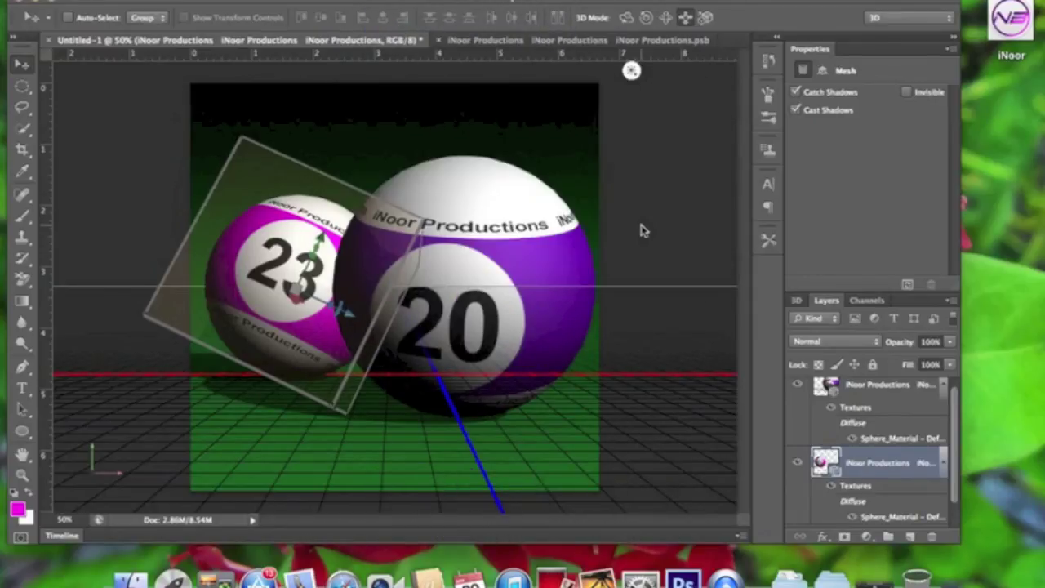
Step: Apply a 2.5-pixel Gaussian Blur to the magenta 23 ball layer
click(391, 2)
mouse_move(394, 167)
click(629, 291)
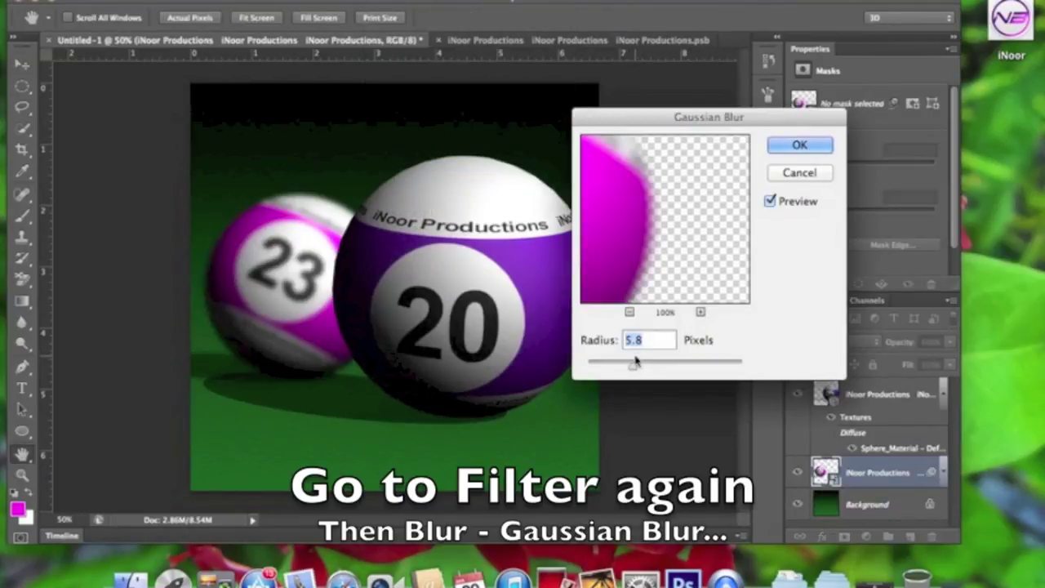
drag(630, 369, 606, 372)
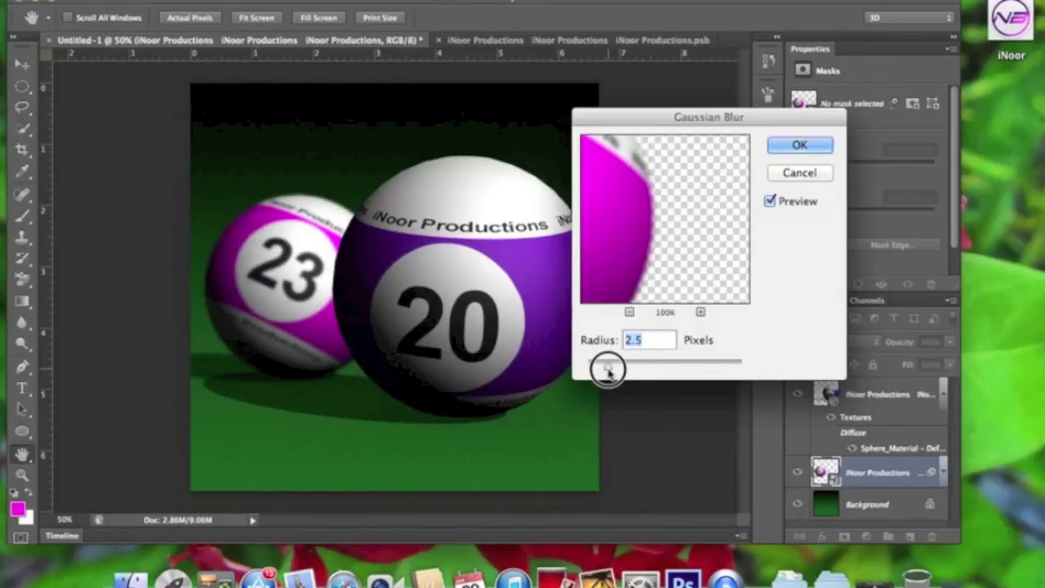
click(800, 146)
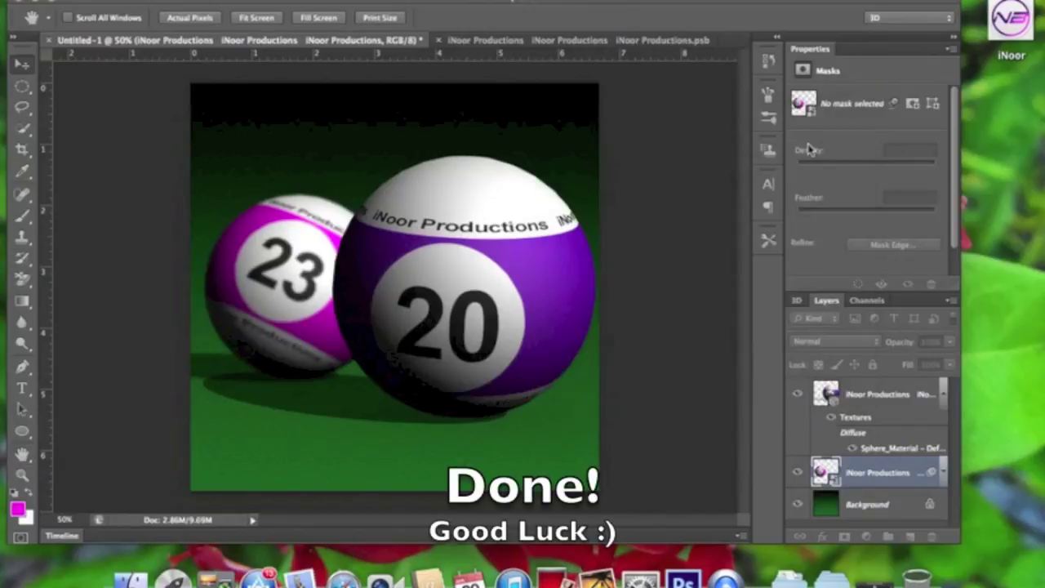